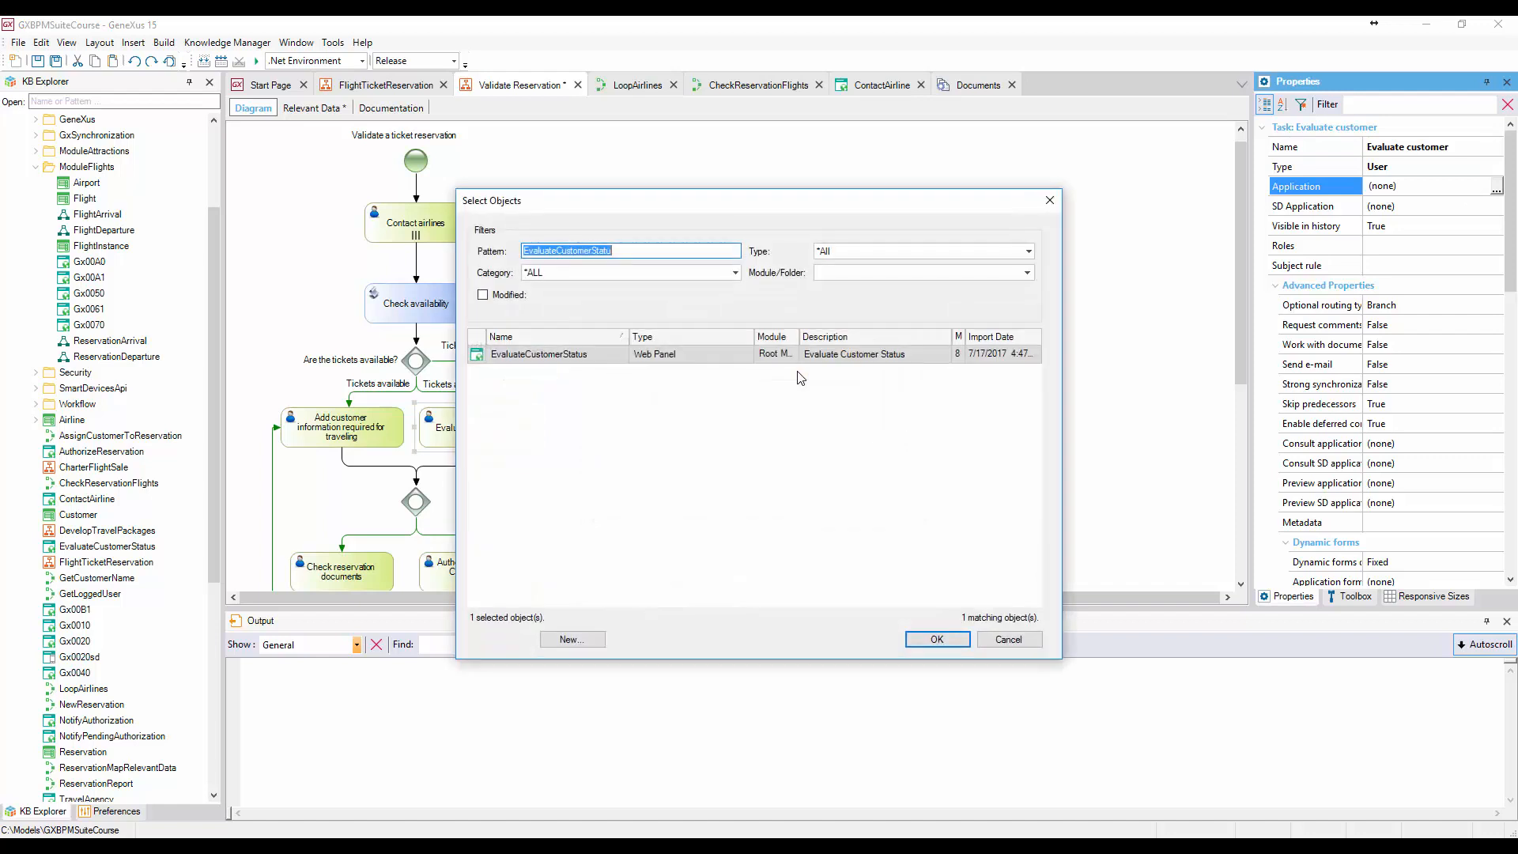
- Assign the EvaluateCustomerStatus web panel to the Evaluate customer task and map its ReservationId parameter to the ReservationId relevant data
text(E)
click(528, 355)
double_click(527, 356)
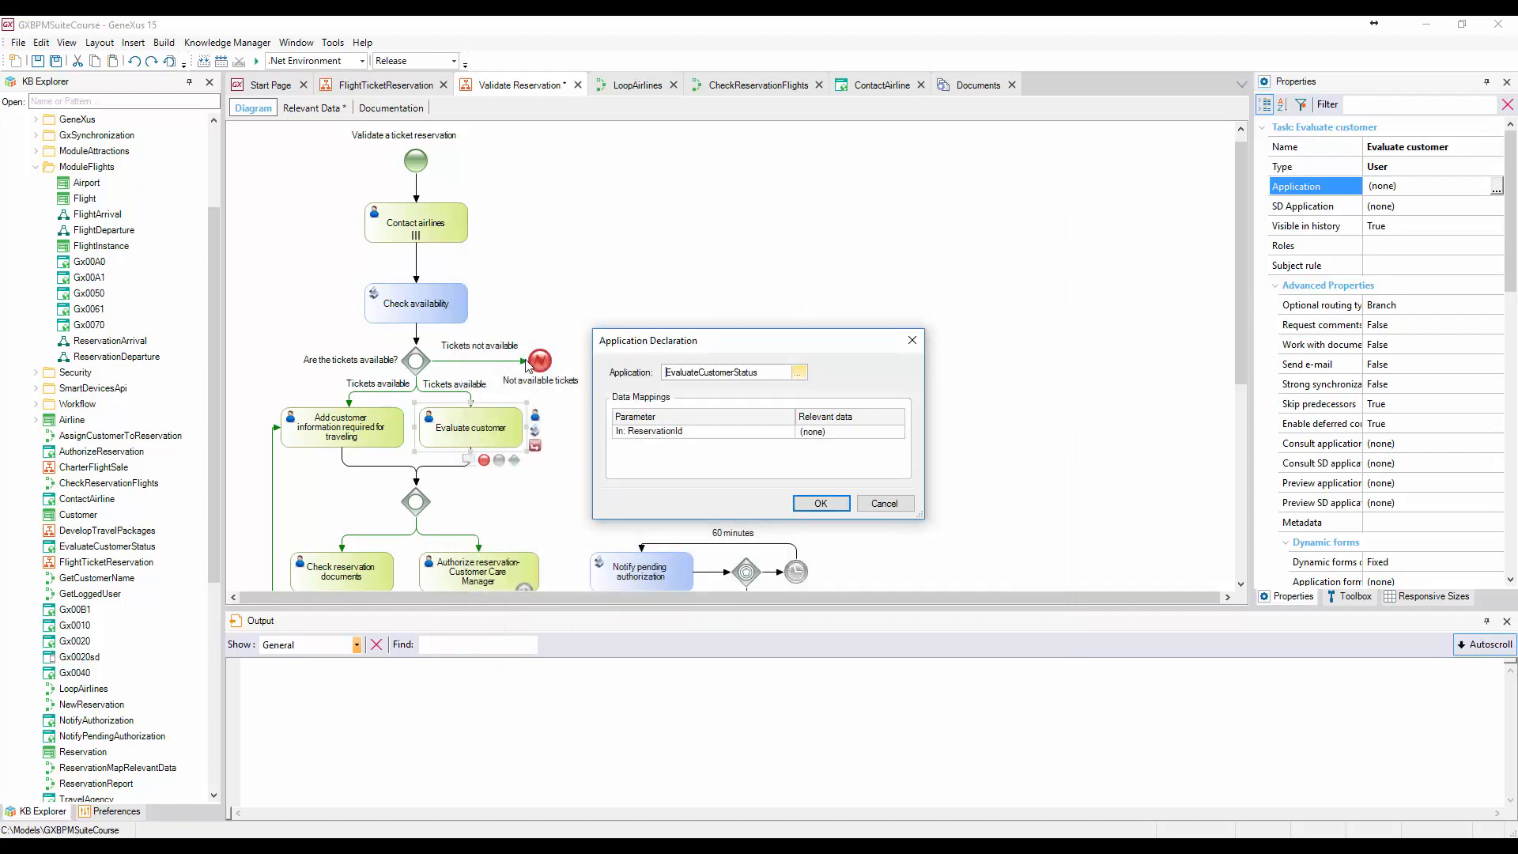
click(898, 431)
click(898, 432)
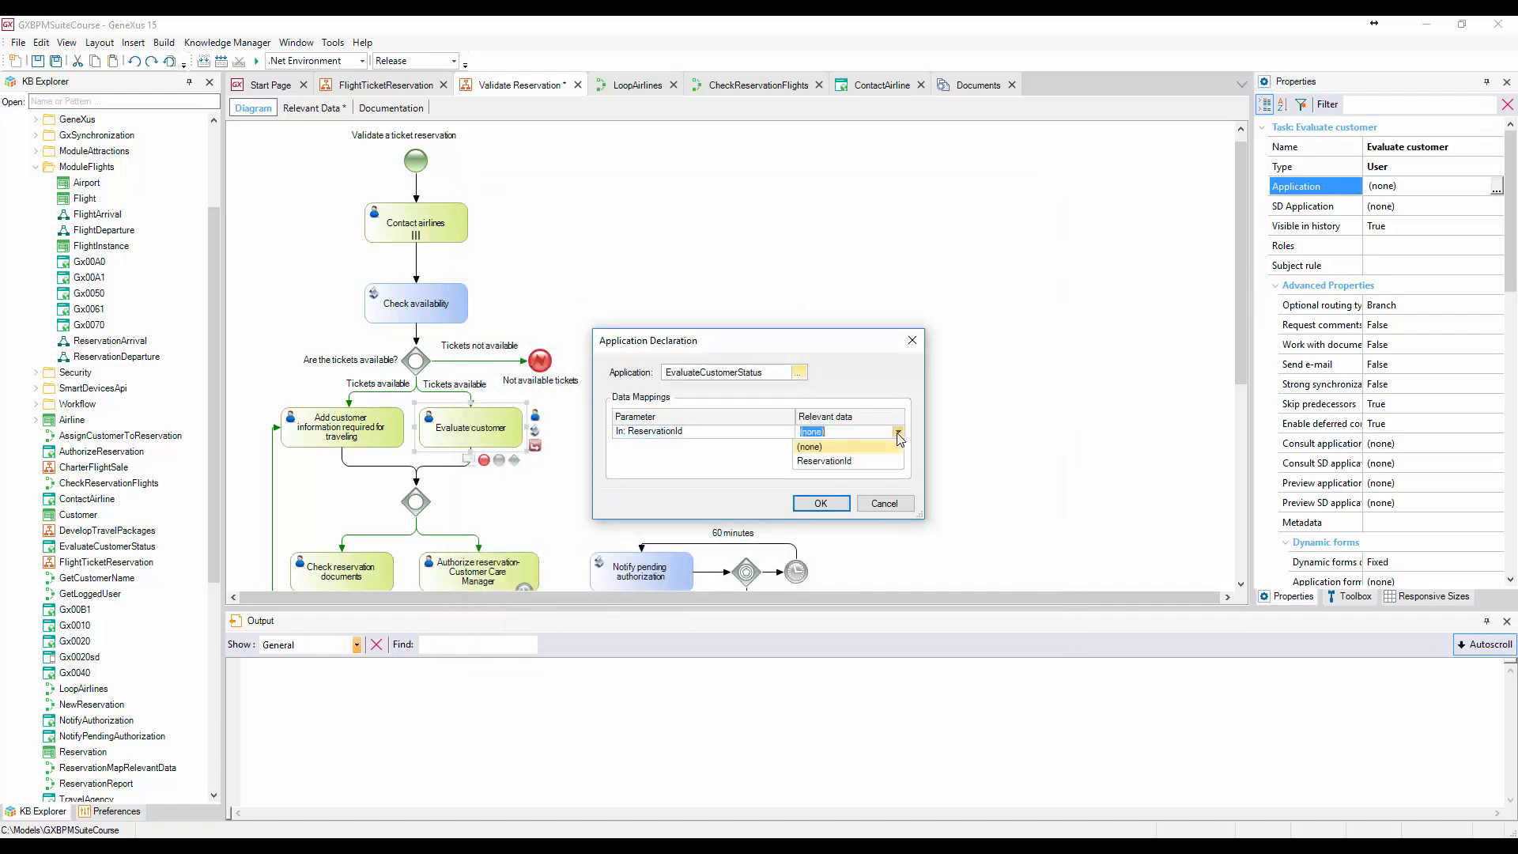
click(855, 461)
click(835, 508)
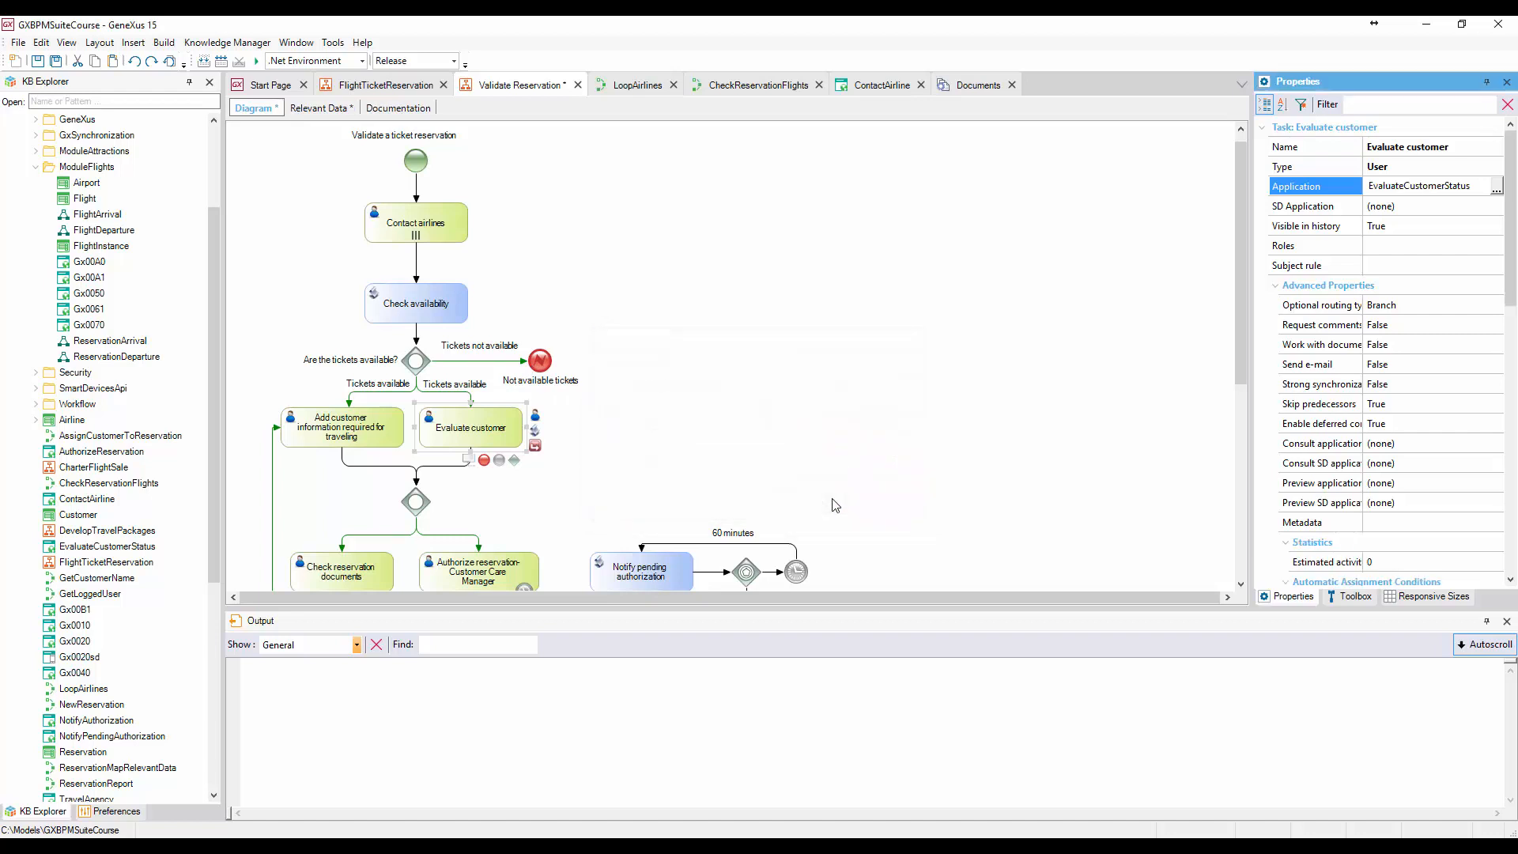
- Review the web form and event code of the EvaluateCustomerStatus web panel, and return to the Validate Reservation diagram
double_click(554, 428)
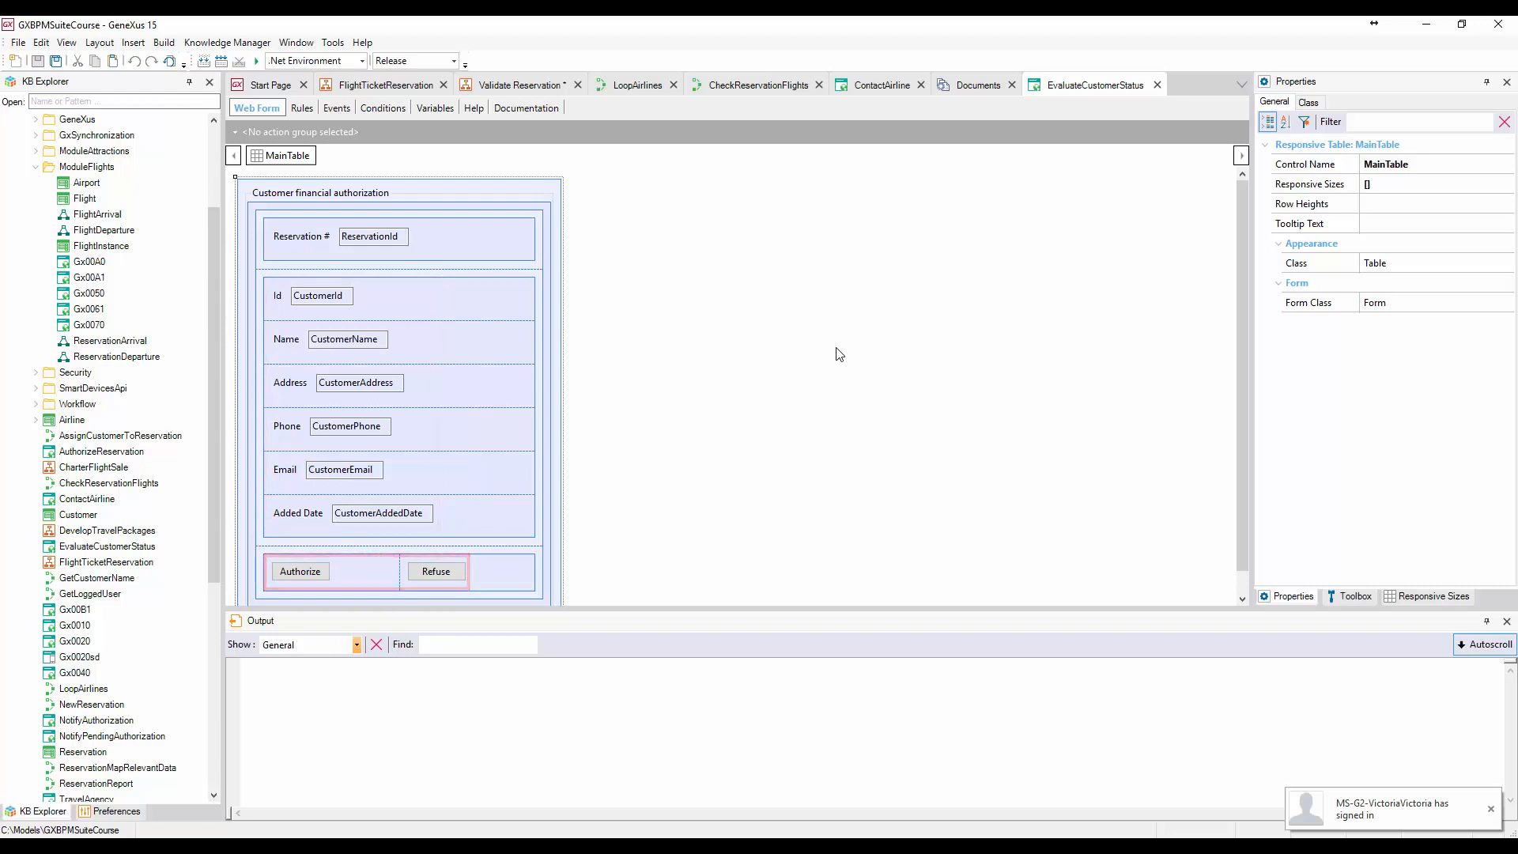
click(337, 108)
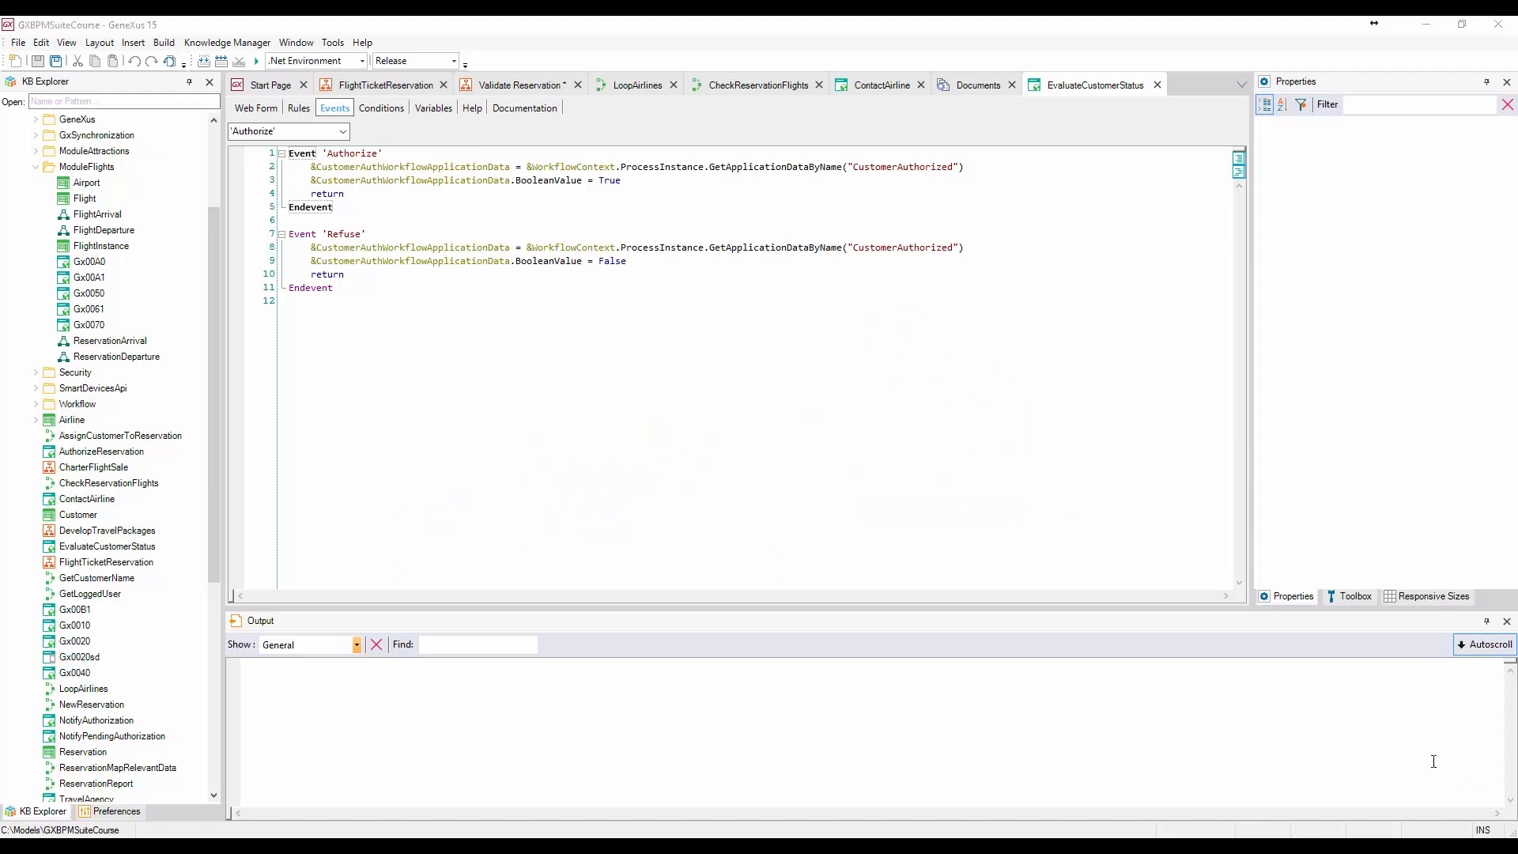
click(522, 86)
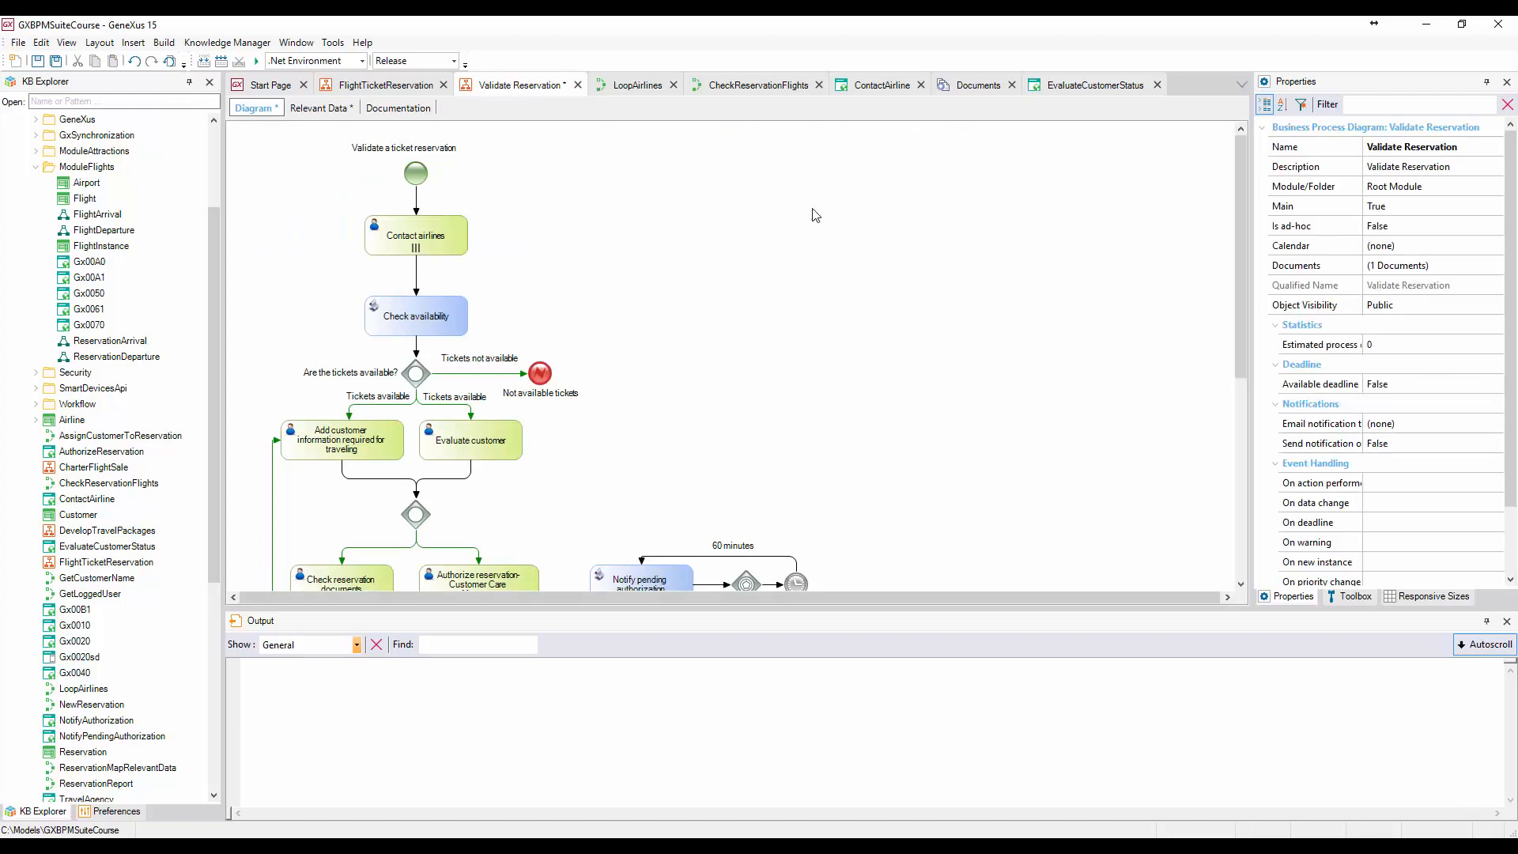
- Enable working with documents for the Check reservation documents task by setting the property to True
drag(1244, 315, 1245, 350)
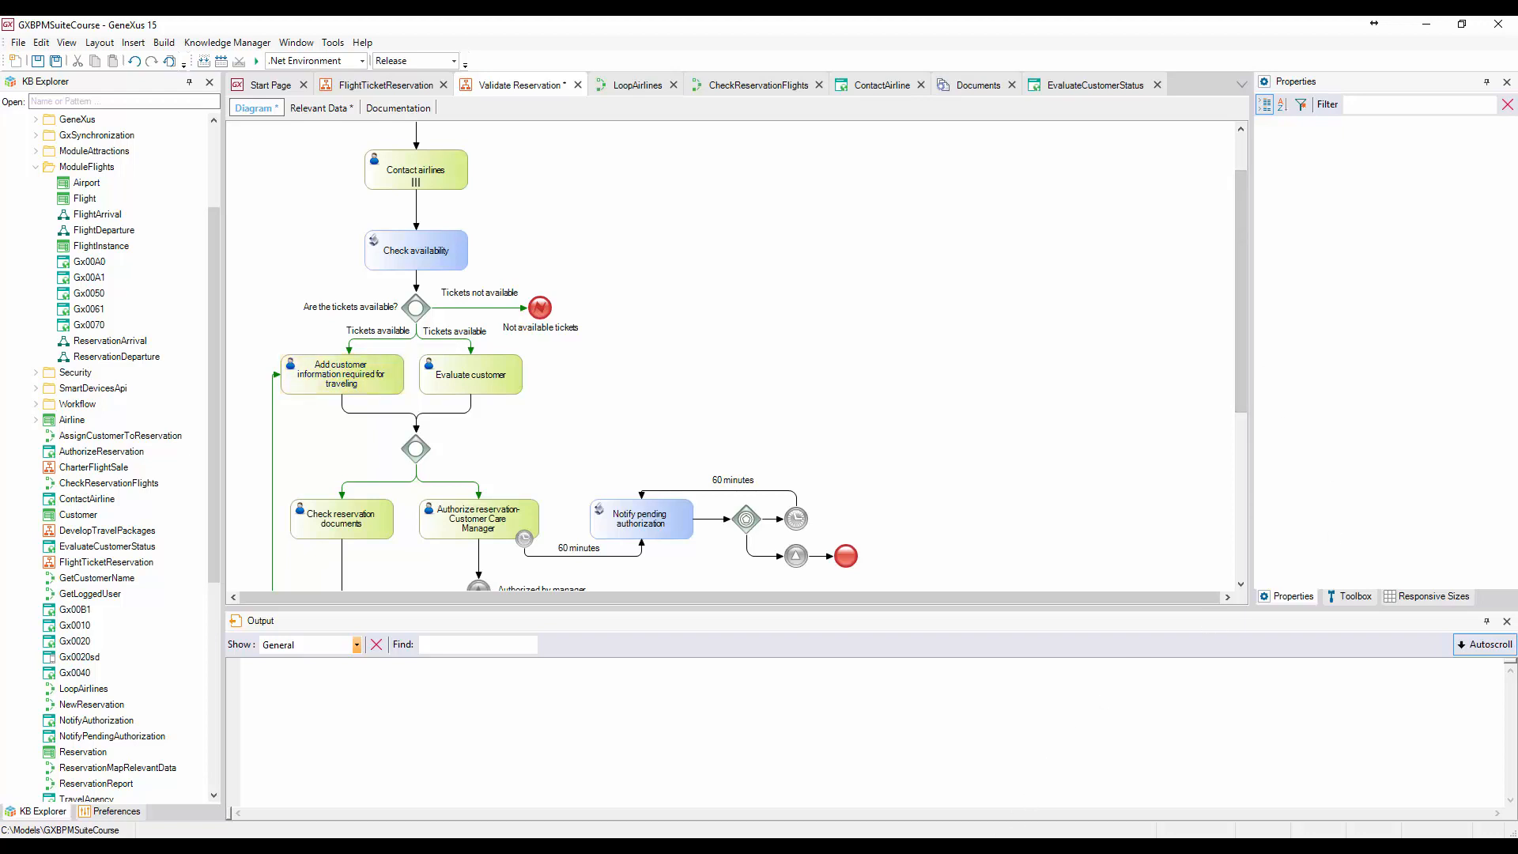
click(377, 533)
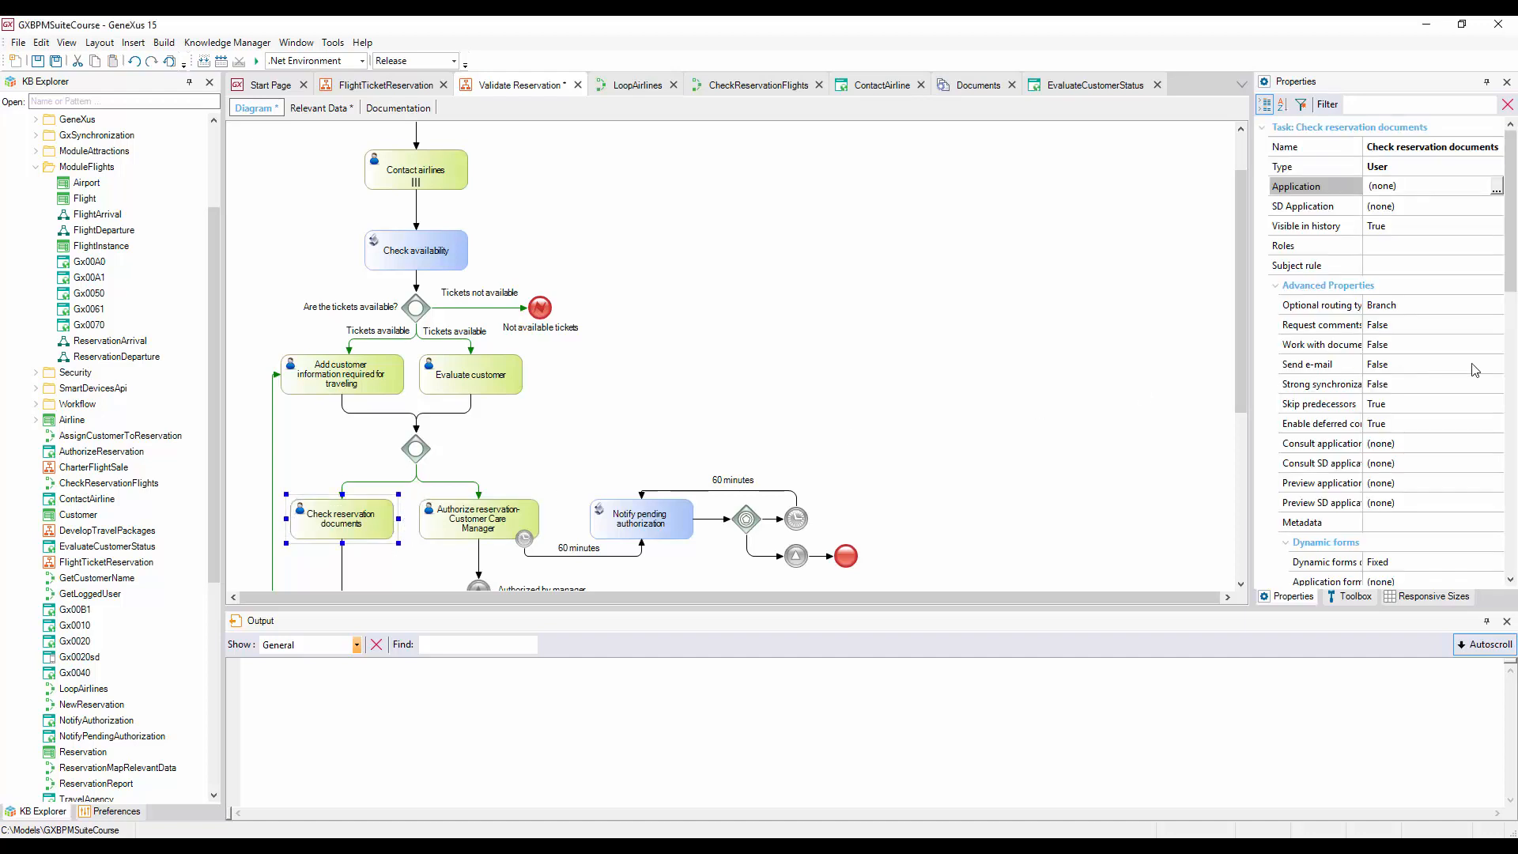
click(1491, 347)
click(1497, 345)
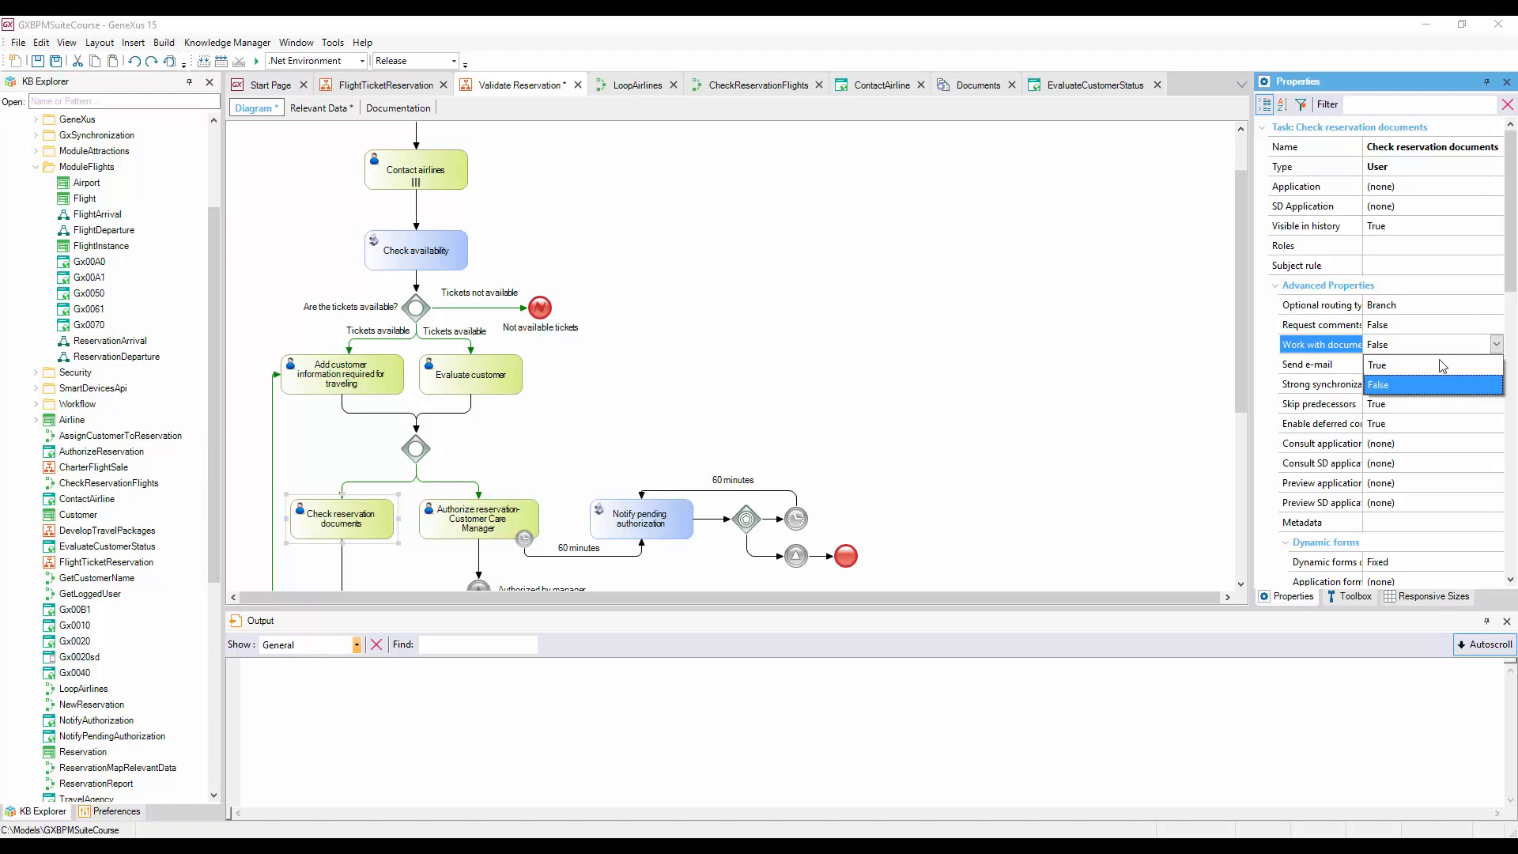
click(1405, 373)
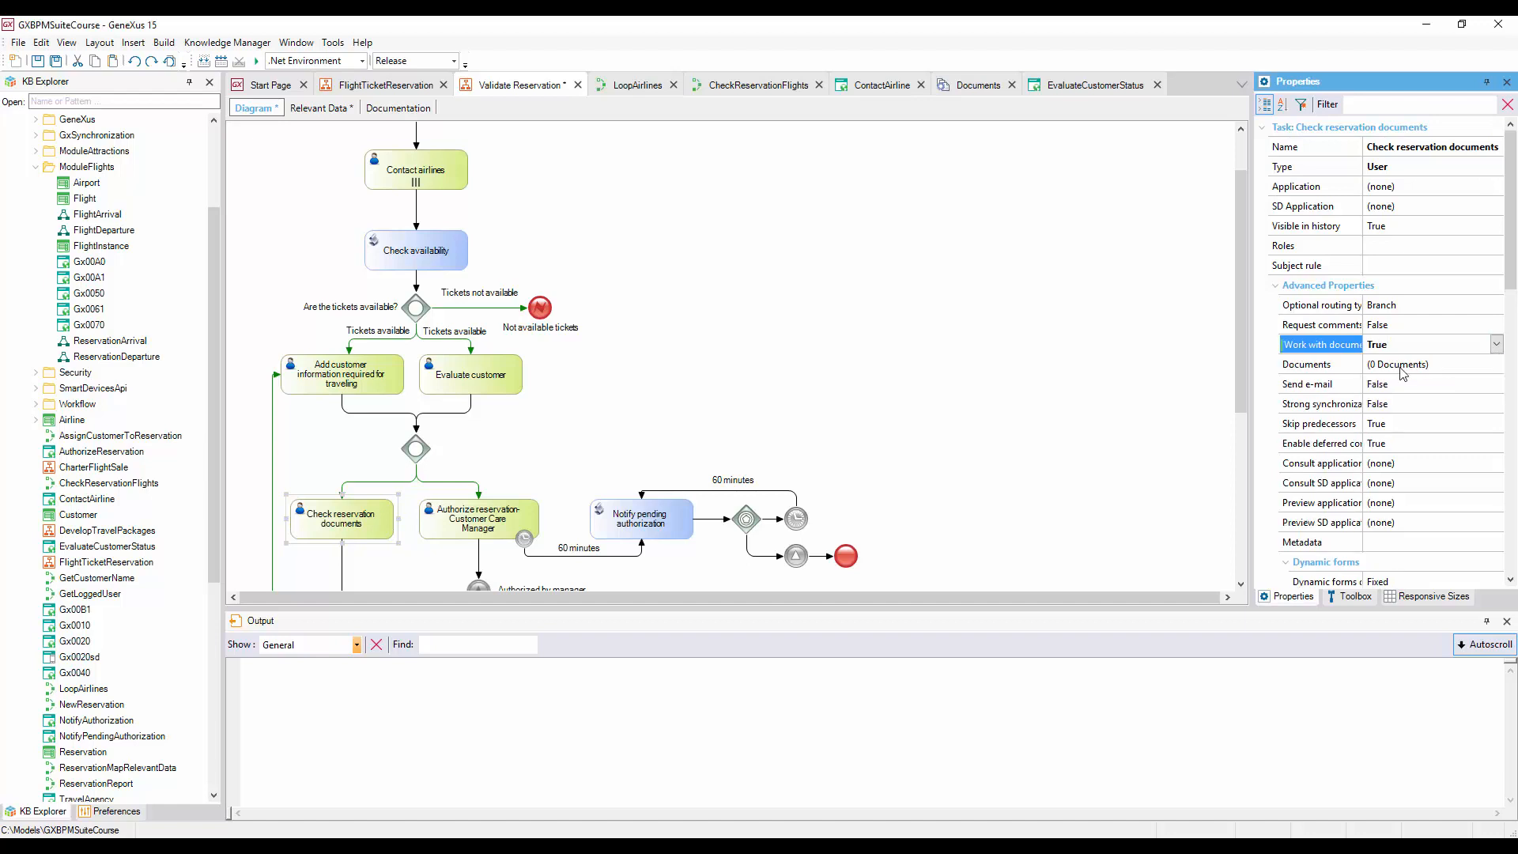
- Add the Visa document to the Check reservation documents task and make its Read action required
click(1473, 369)
click(1497, 369)
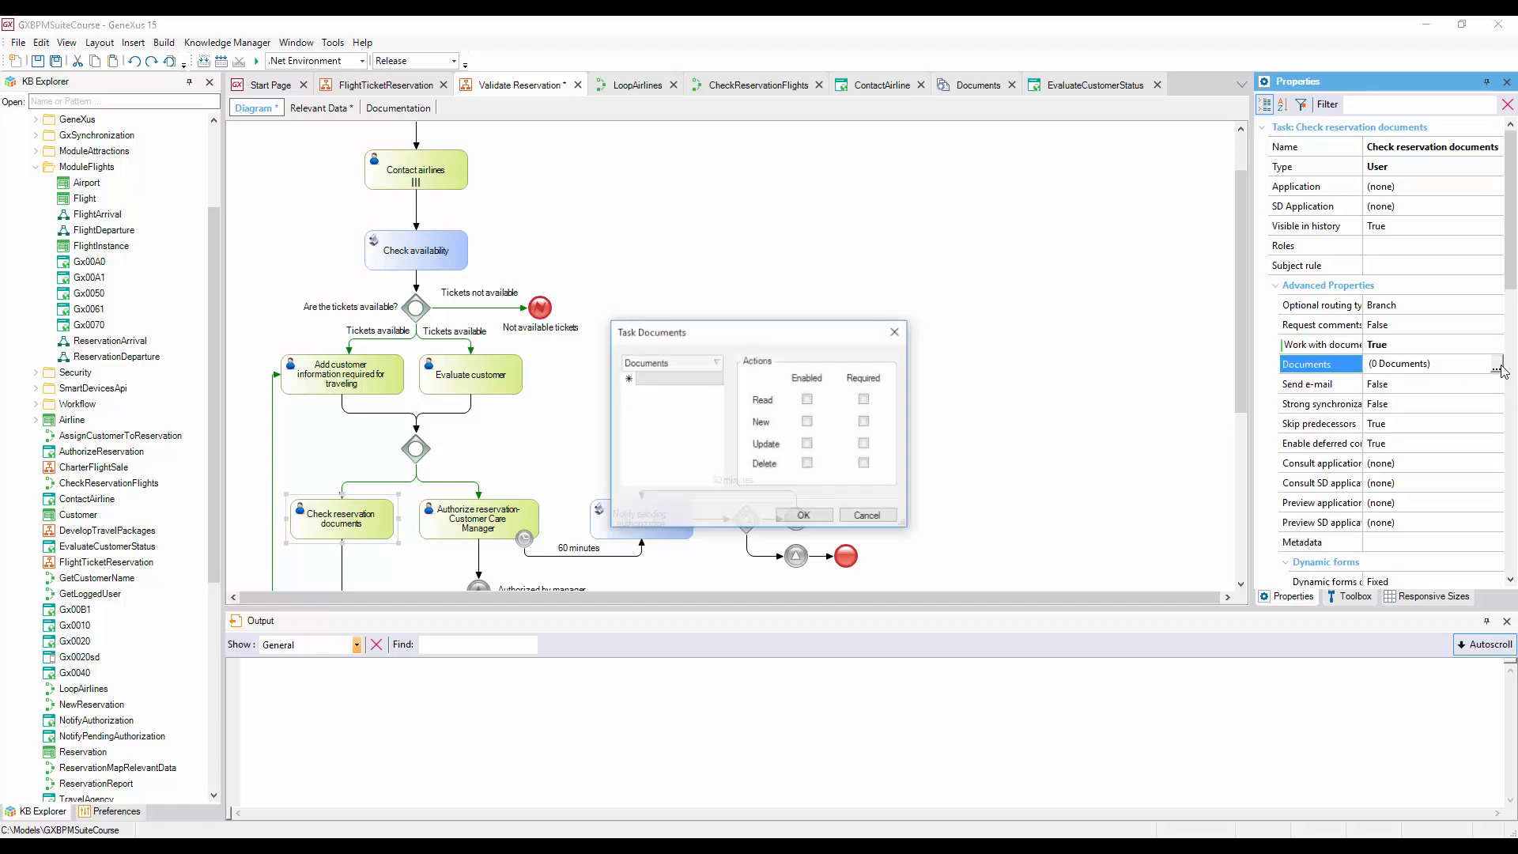
click(680, 379)
click(718, 379)
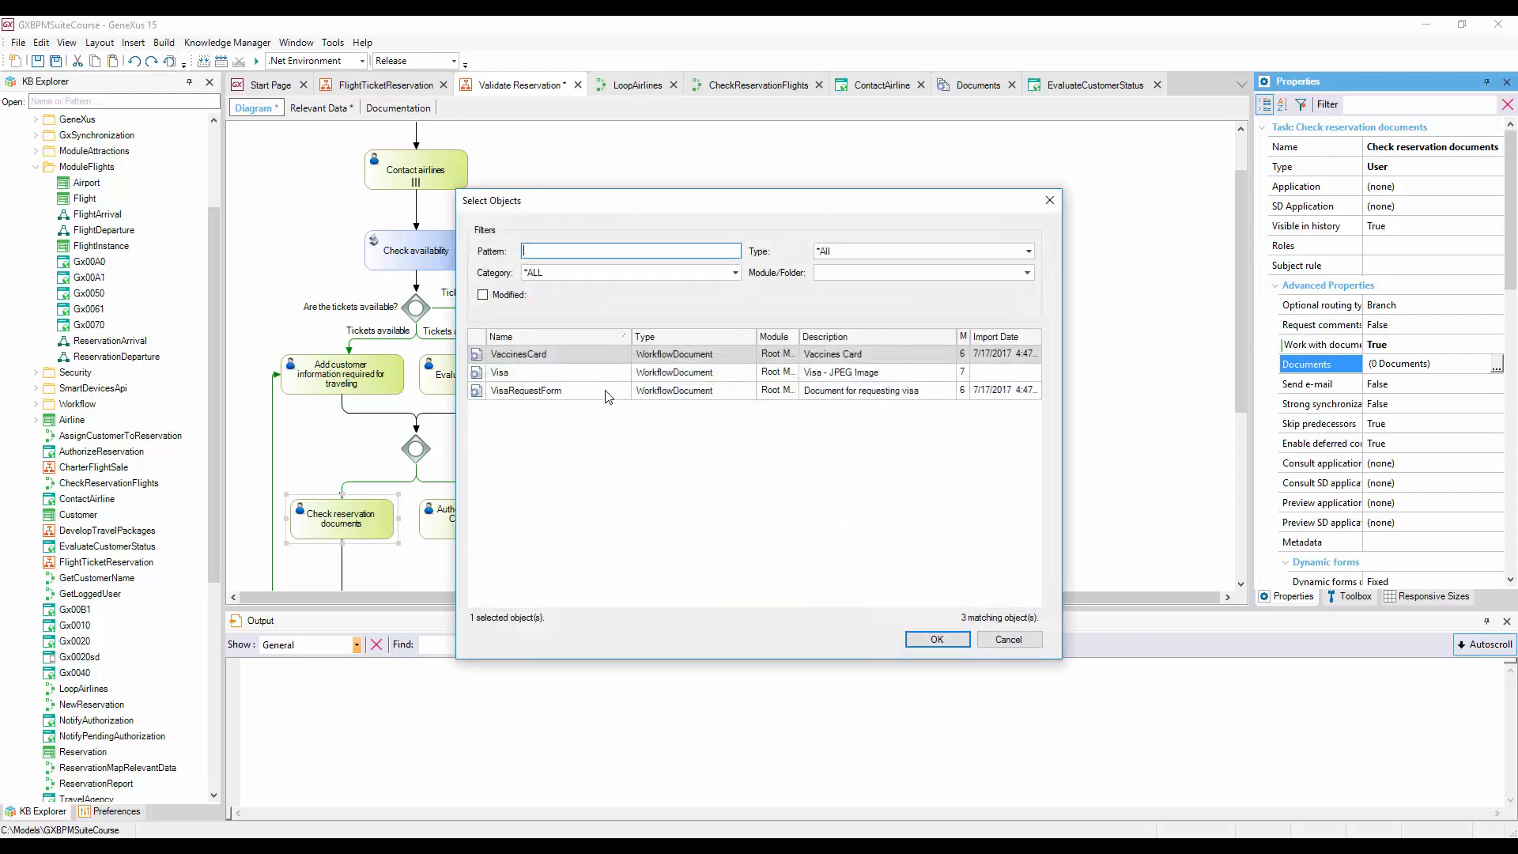
click(522, 372)
click(937, 639)
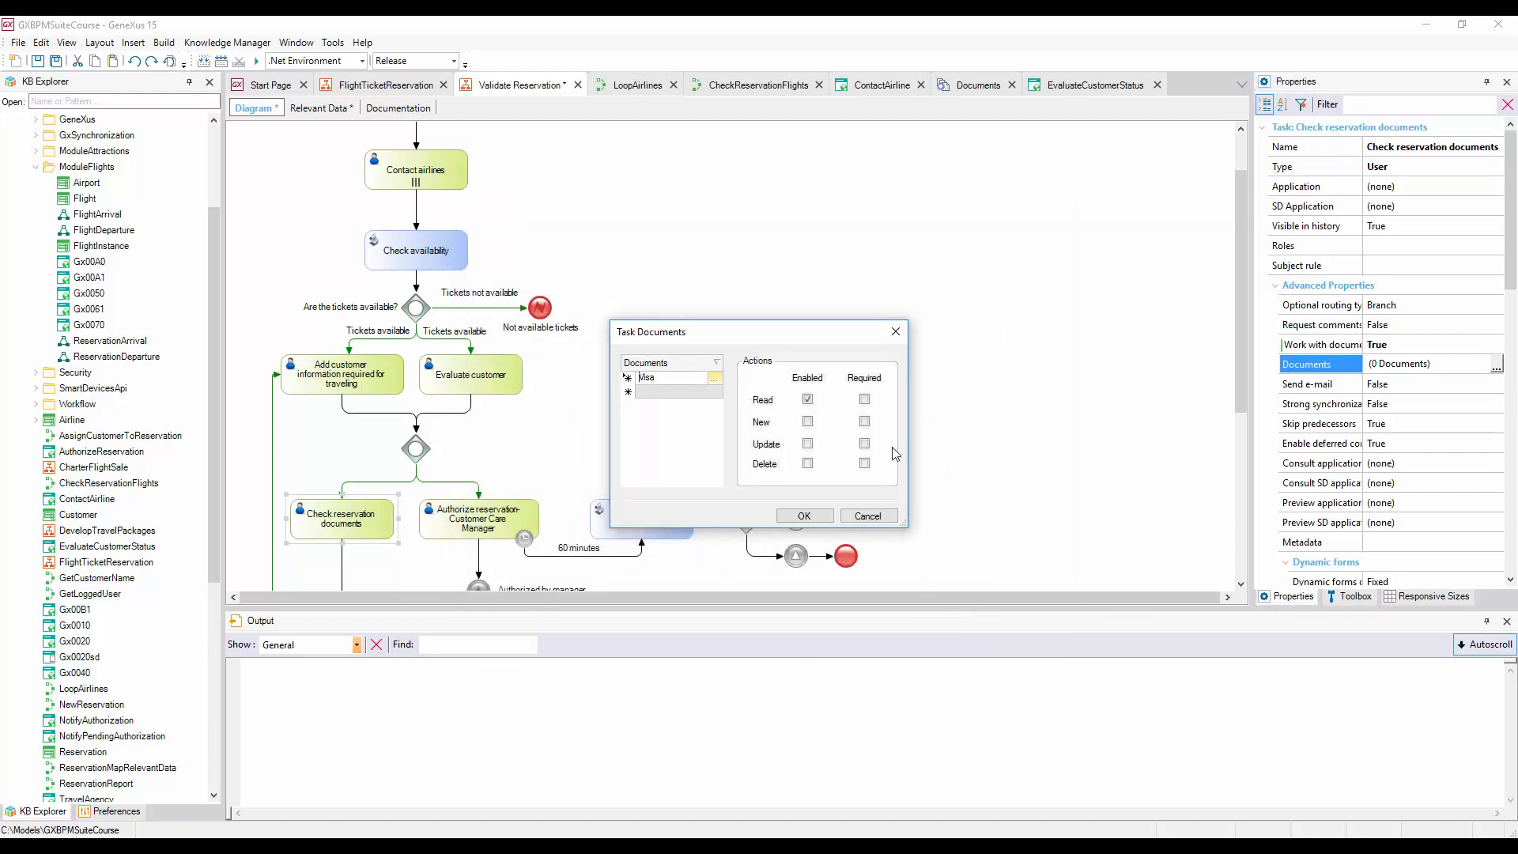
click(864, 400)
click(804, 516)
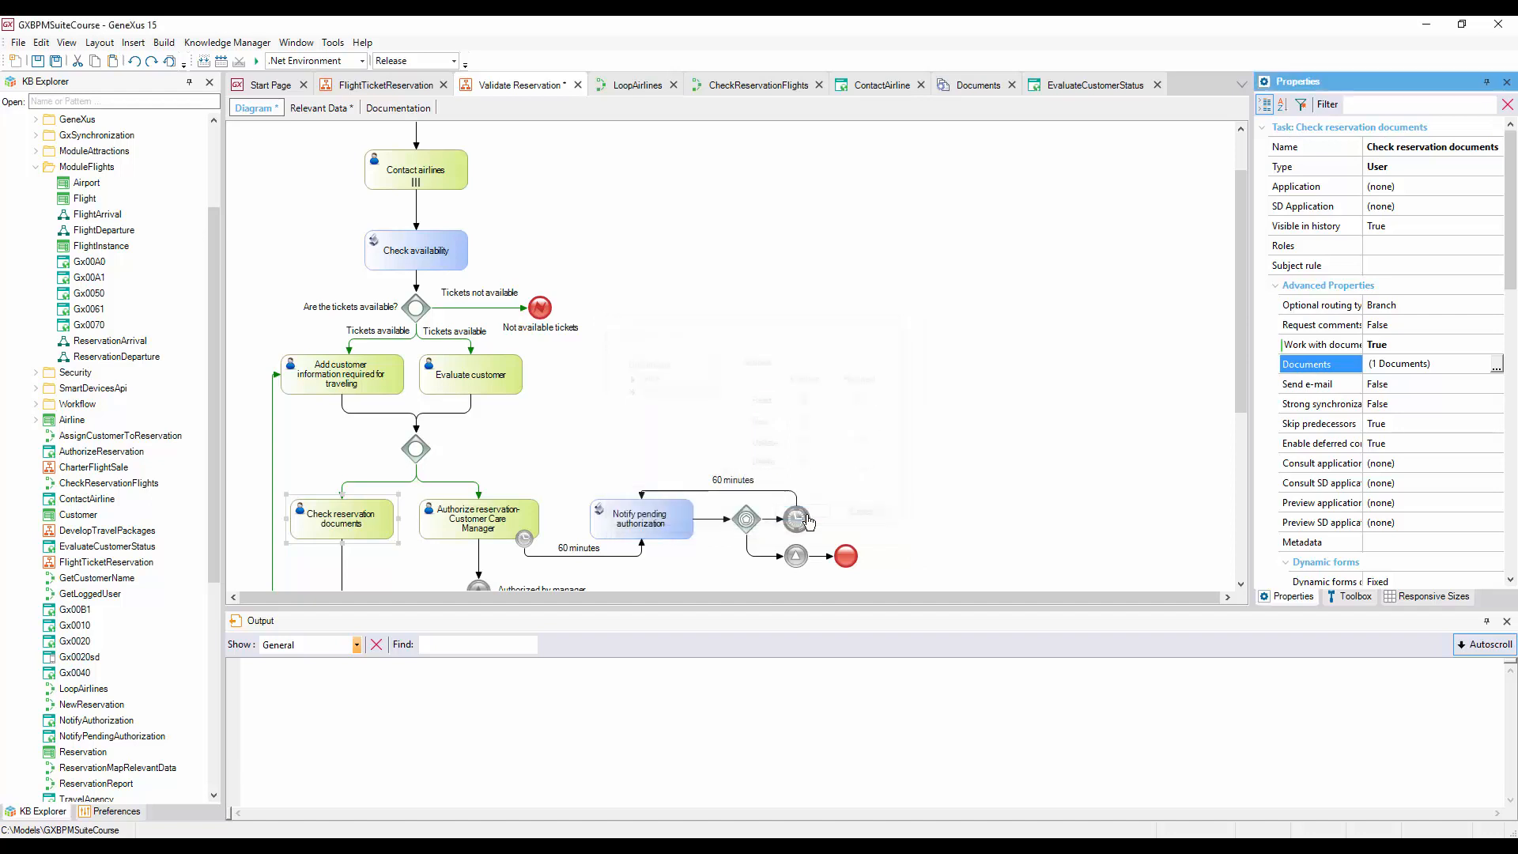
- Examine the timer event attached to the Authorize reservation-Customer Care Manager task, including the options for Timer usage and Interrupts activity
drag(1240, 390, 1241, 427)
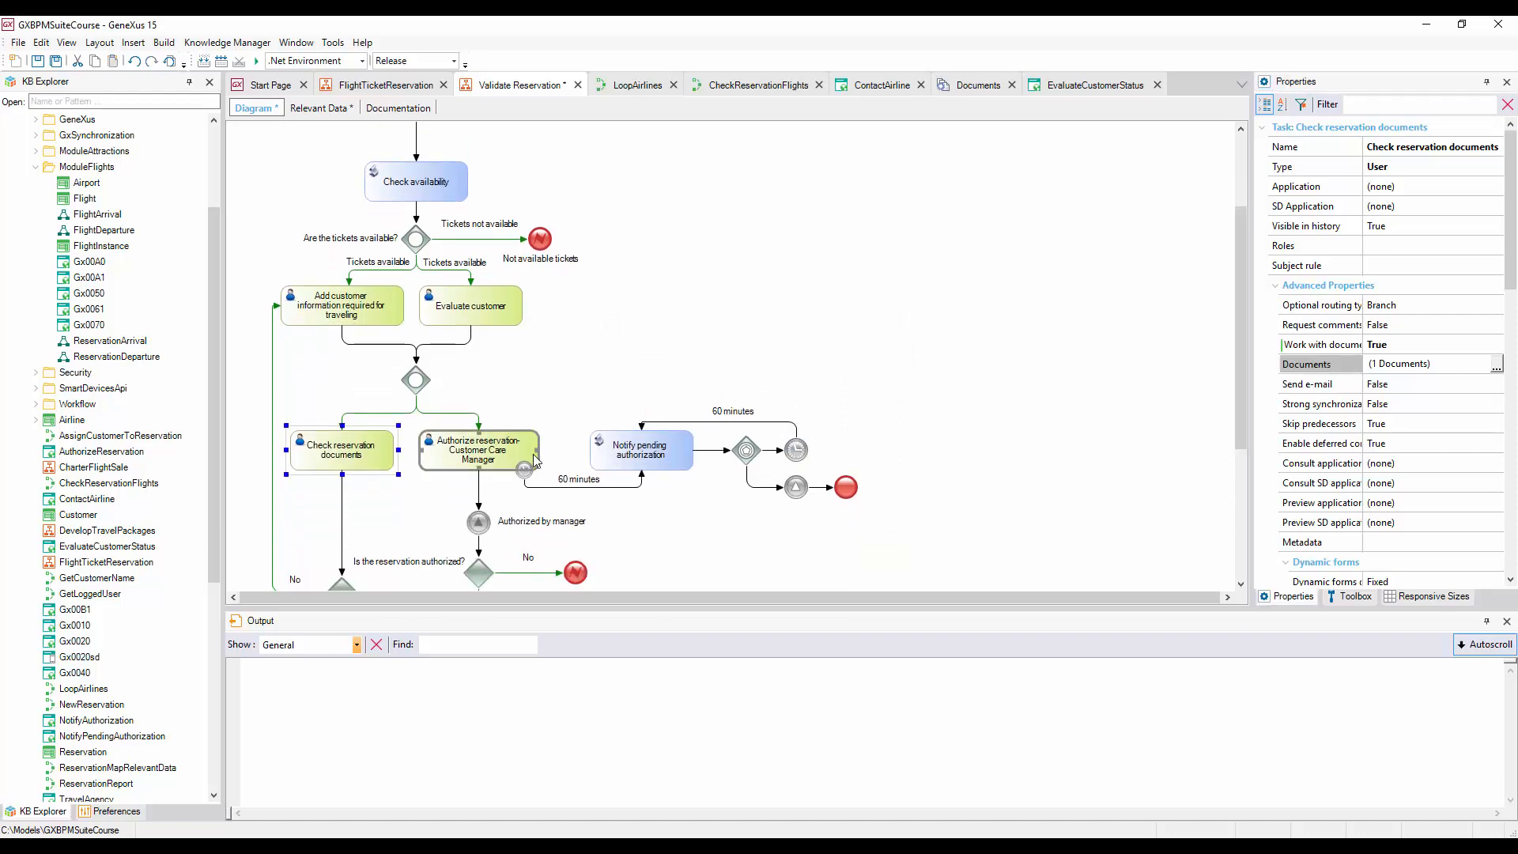
click(529, 459)
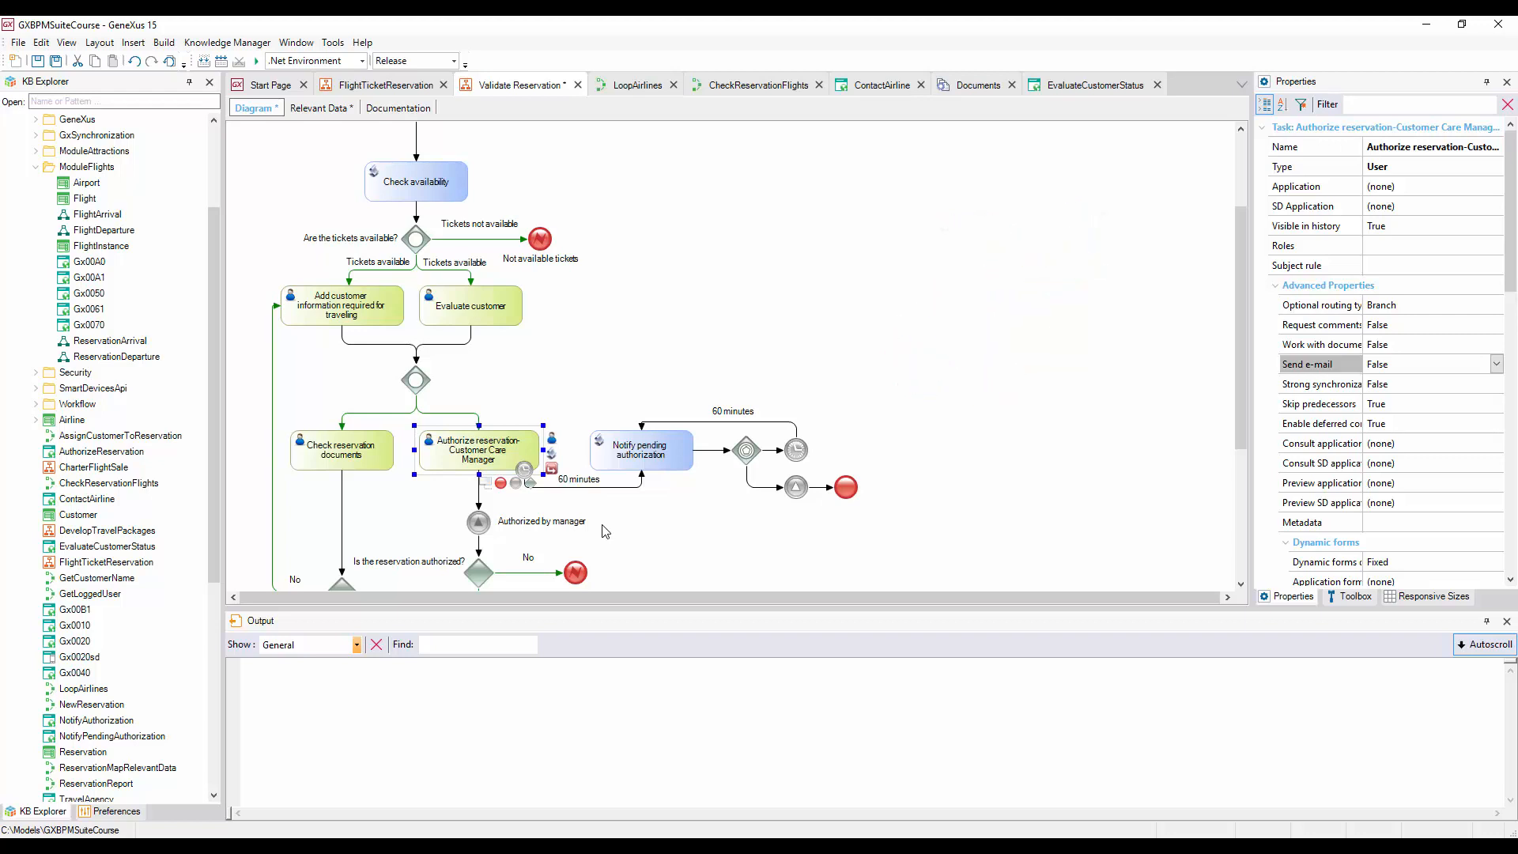
click(524, 472)
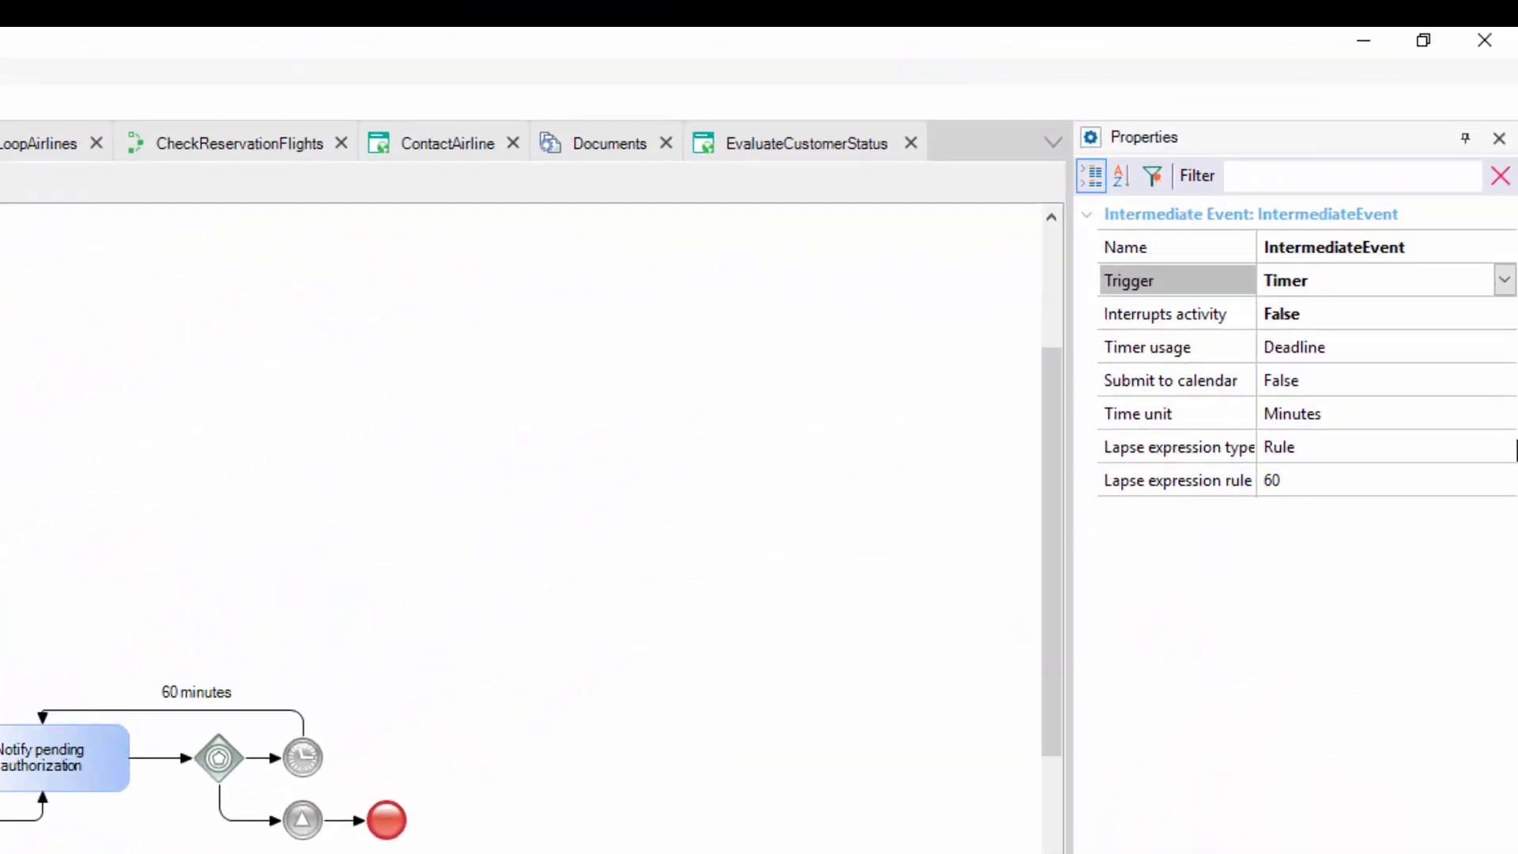
click(1504, 349)
click(1505, 349)
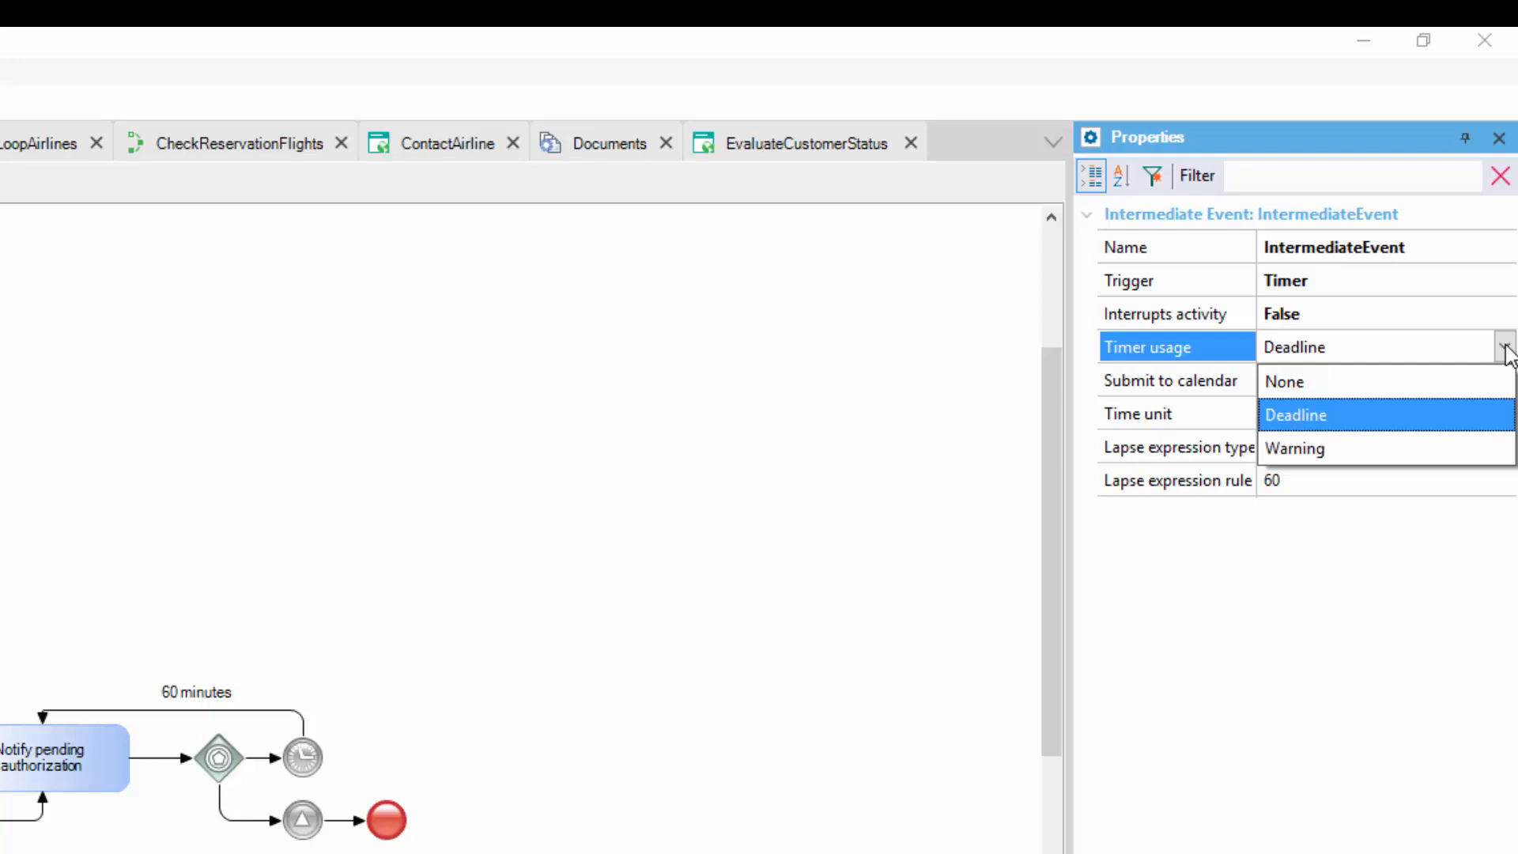
click(1505, 349)
click(1505, 314)
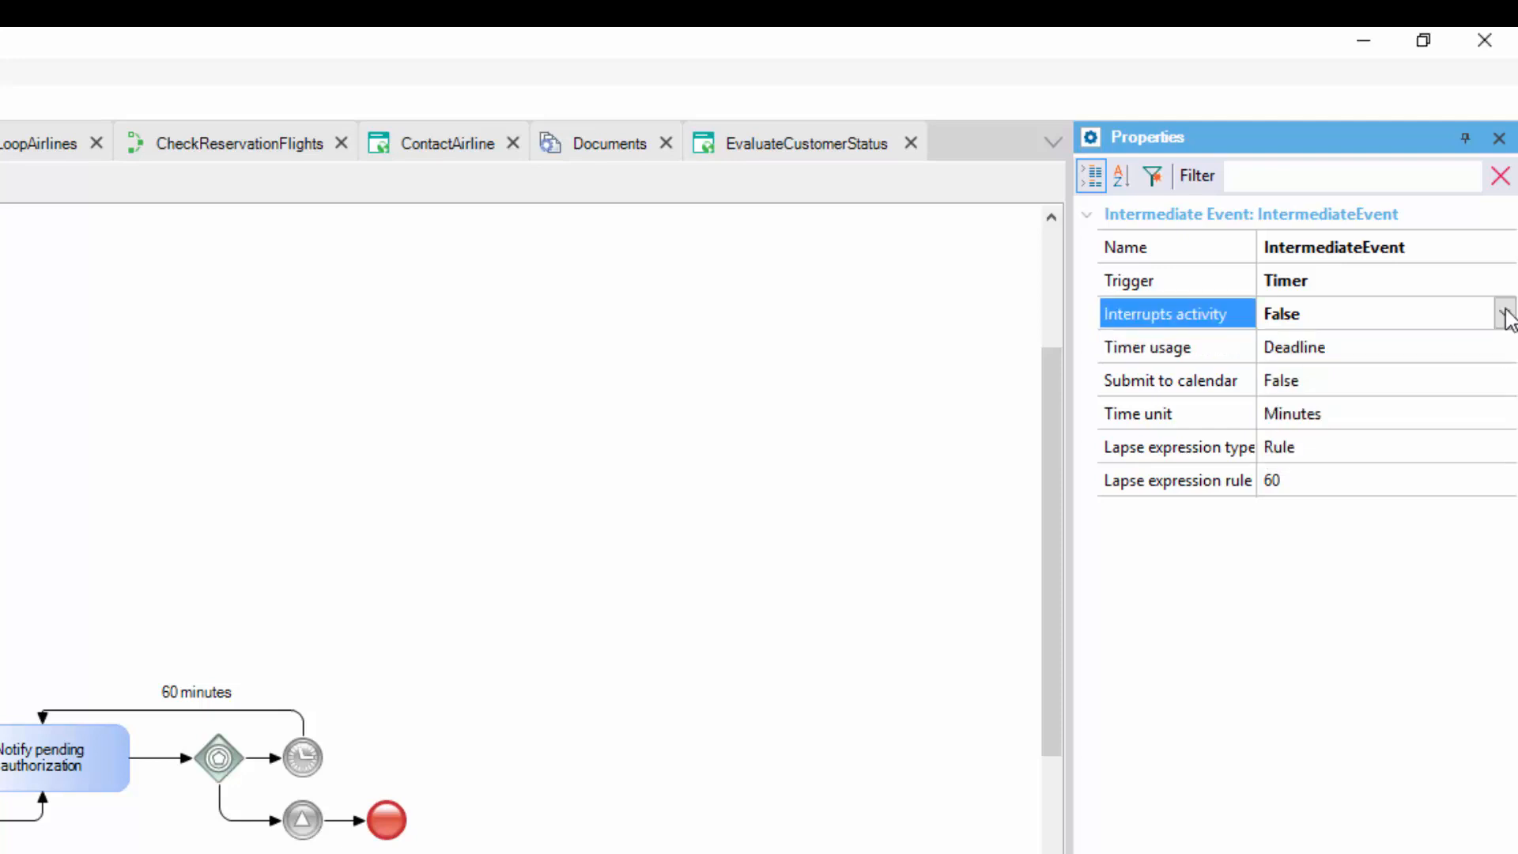
click(1505, 314)
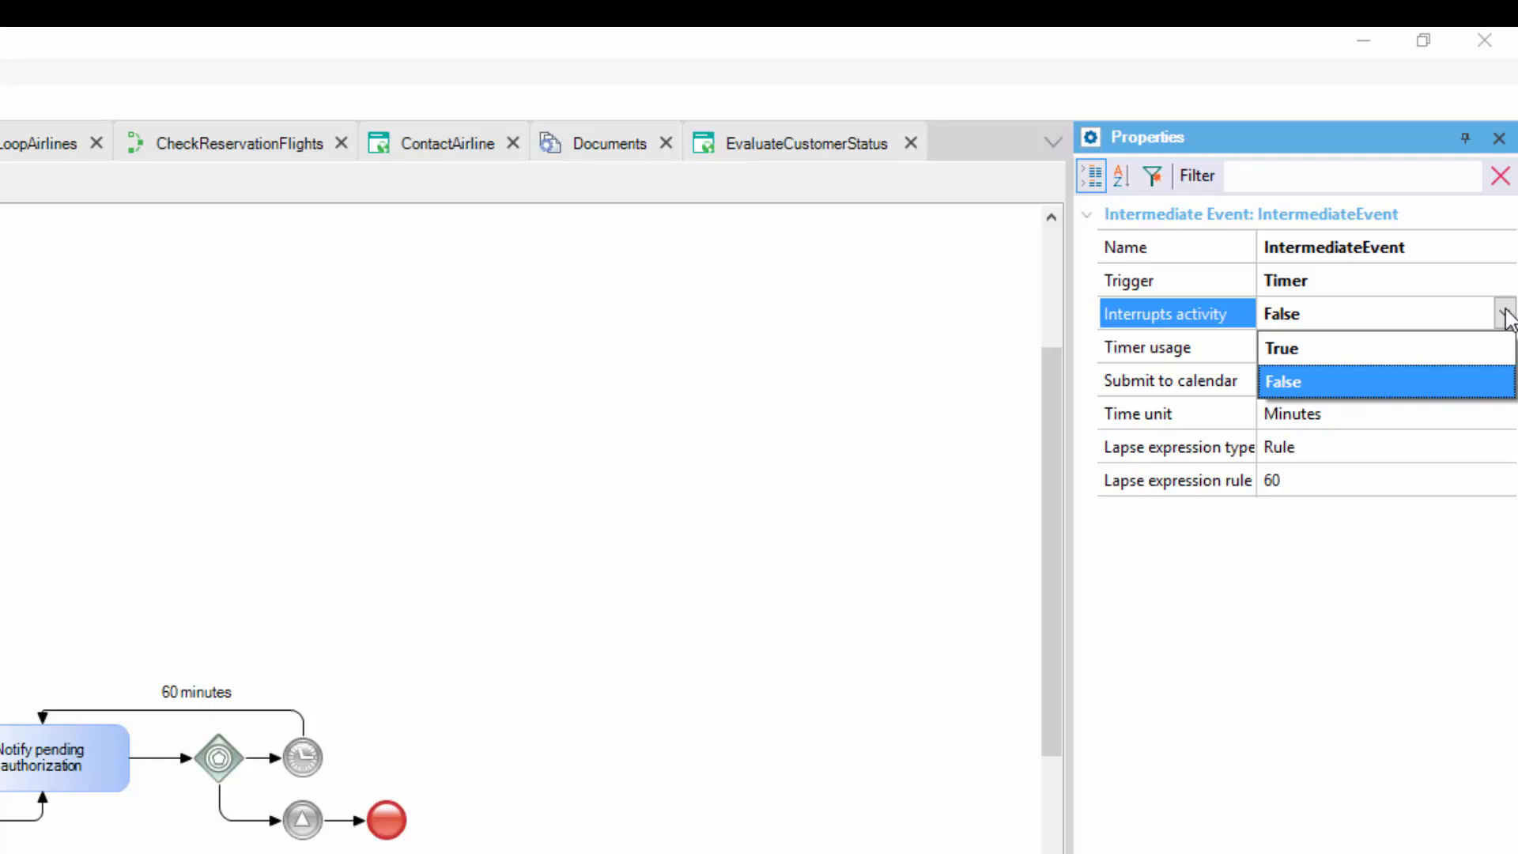
click(1505, 313)
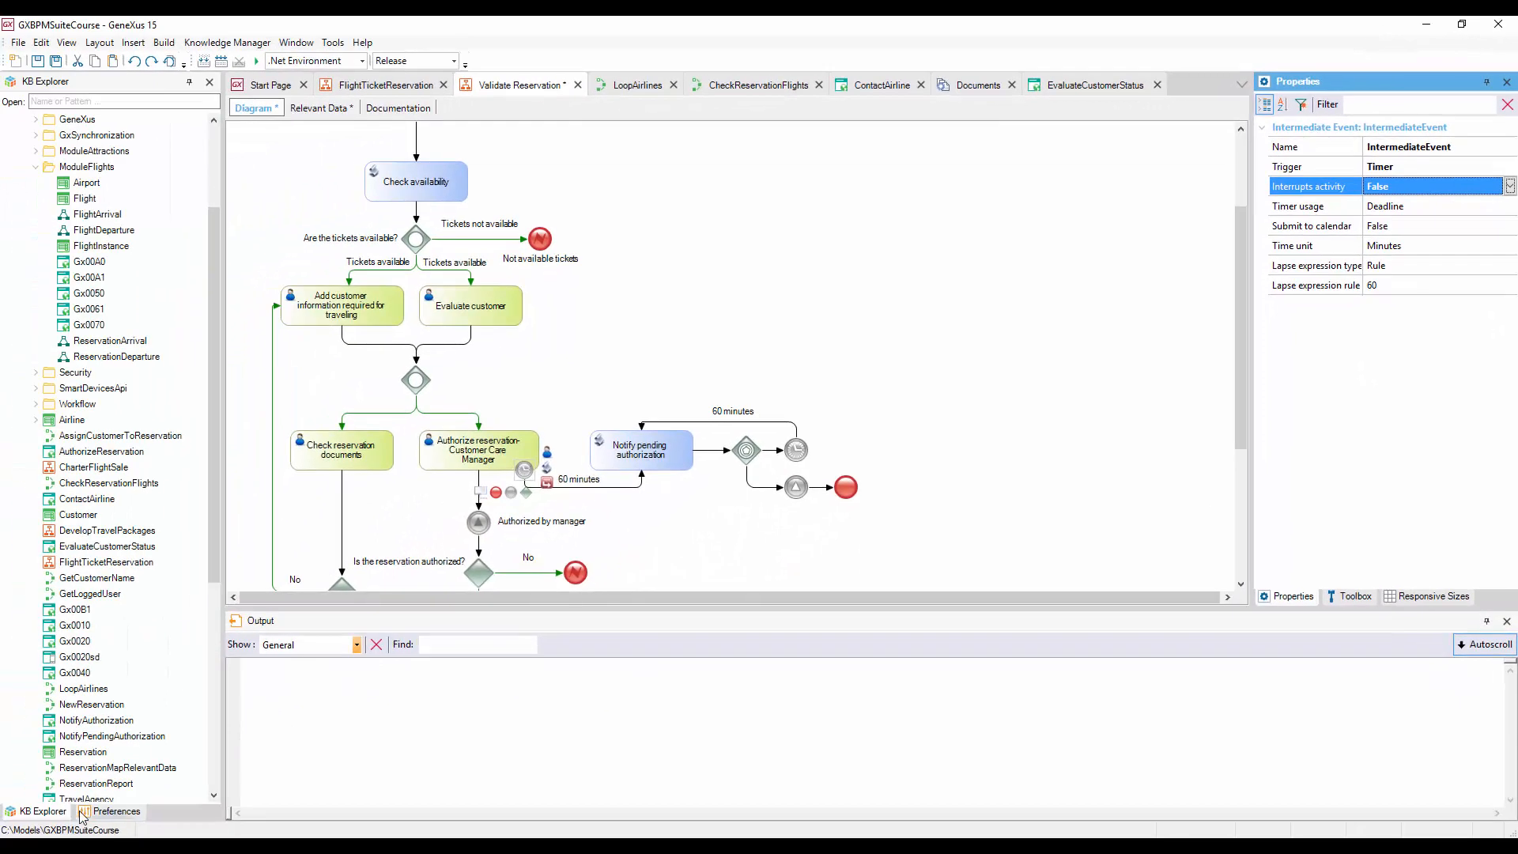
- Create a workflow calendar named TravelAgency
click(82, 815)
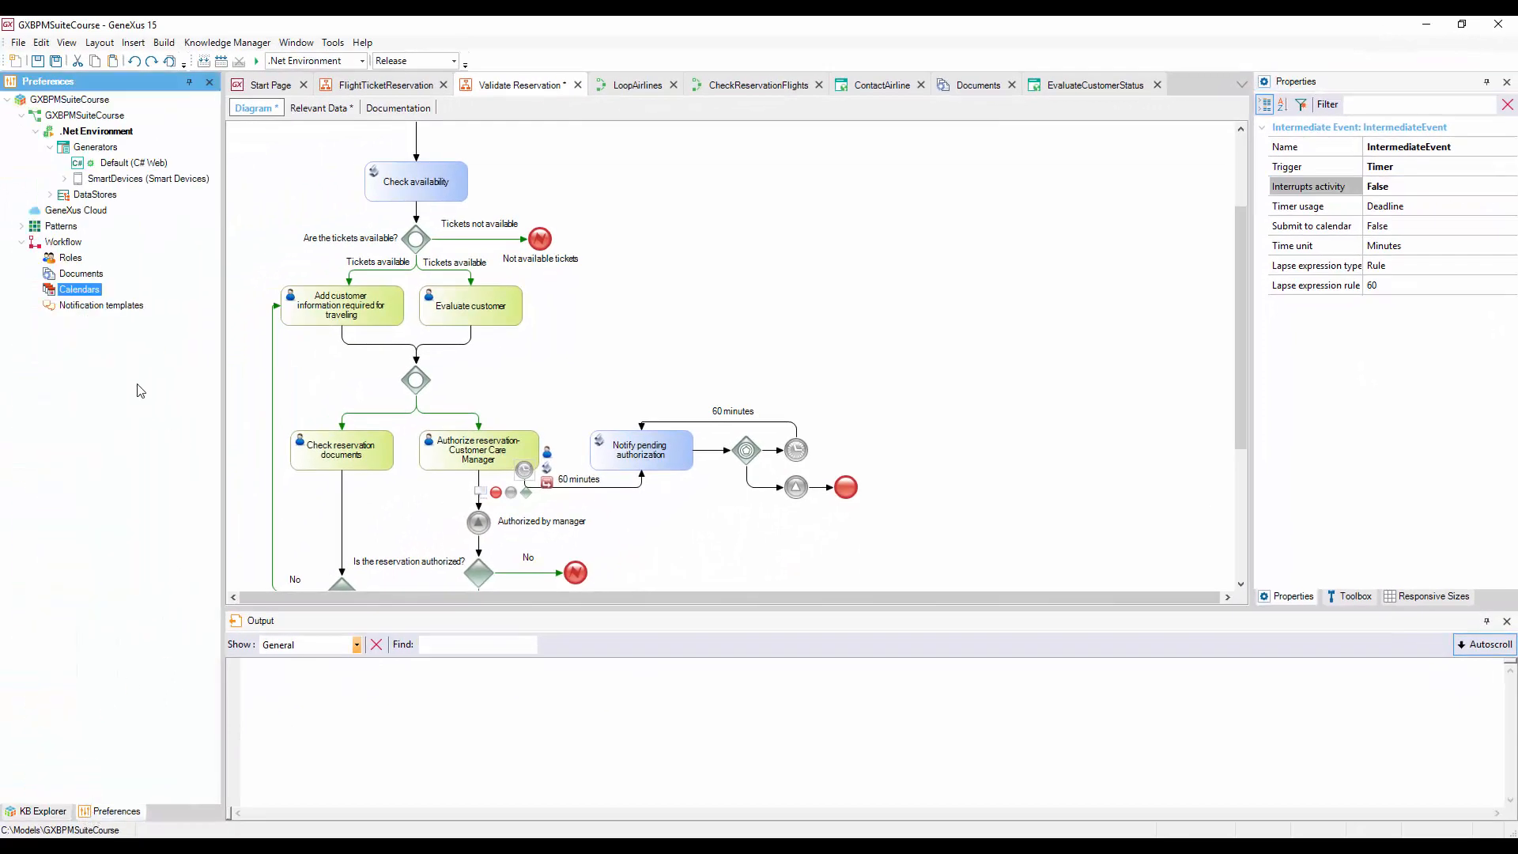
double_click(83, 291)
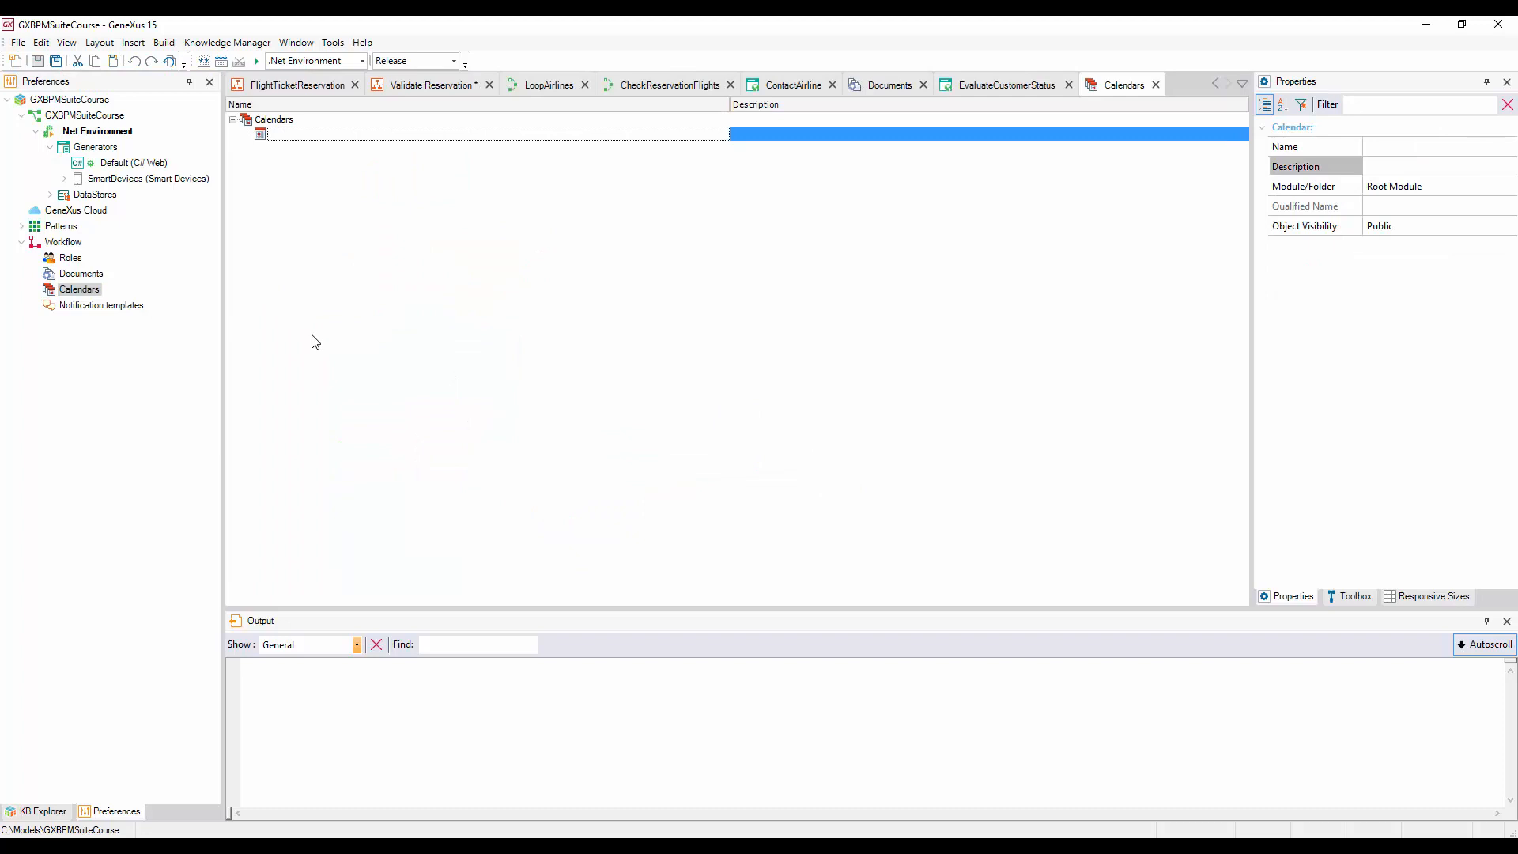
text(TravelAgency)
key(Return)
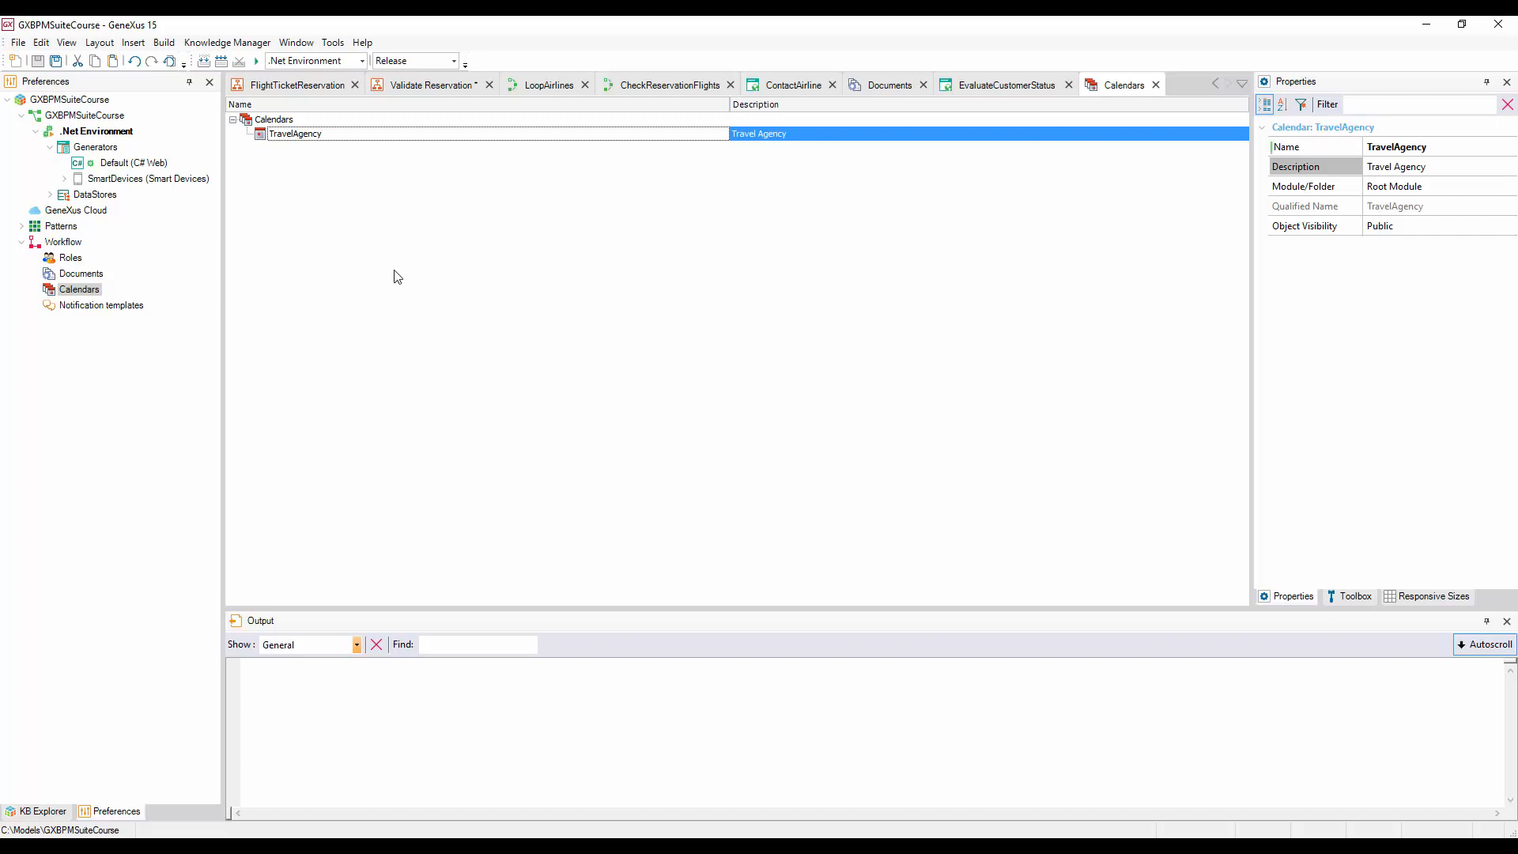
- Assign the TravelAgency calendar to the Validate Reservation process diagram and save the changes
click(432, 85)
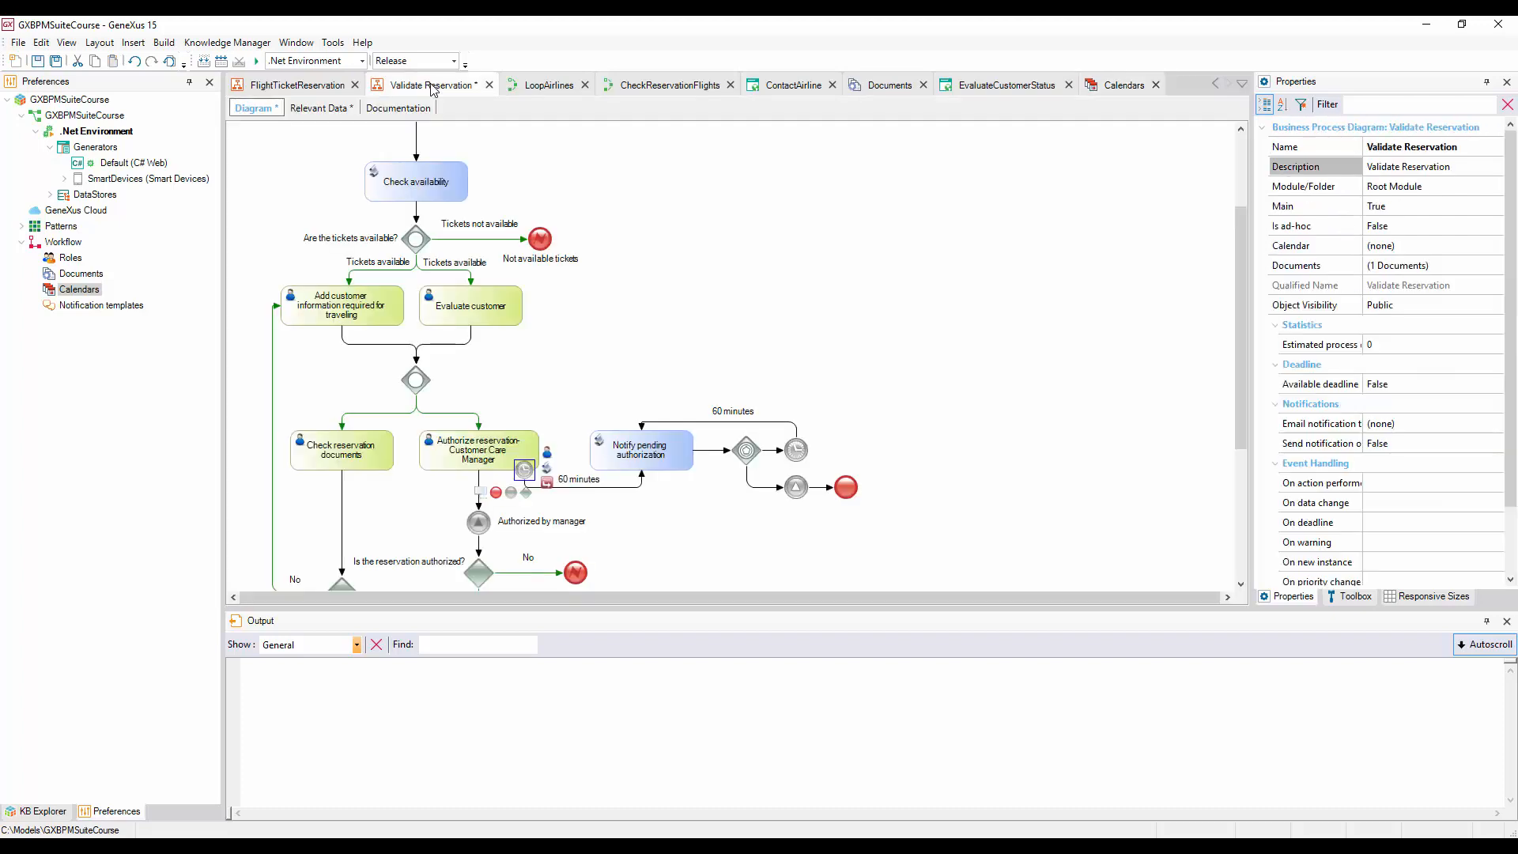
click(1496, 247)
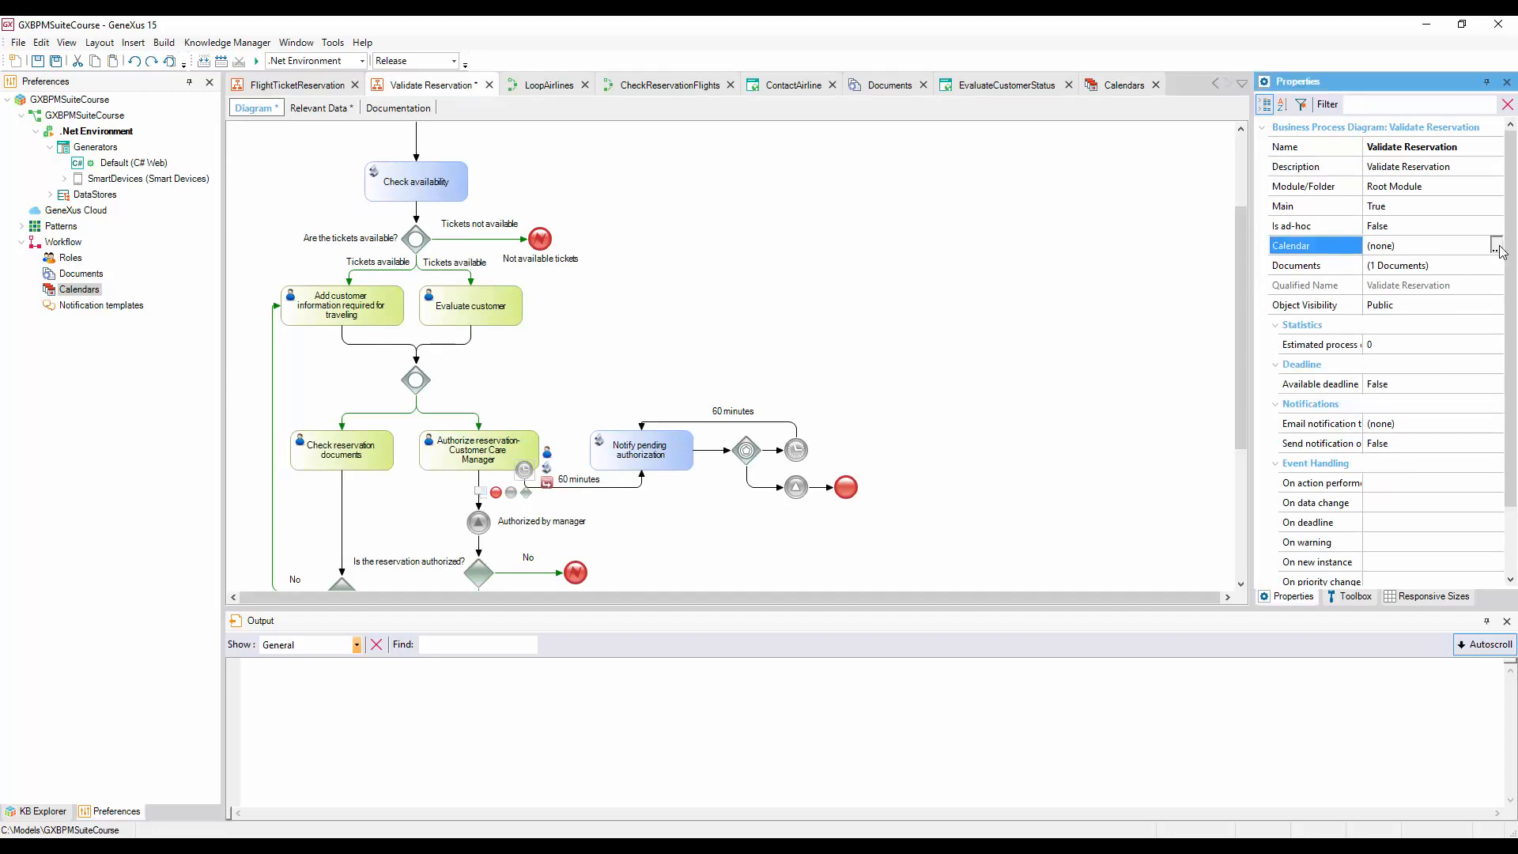
click(1496, 247)
double_click(520, 363)
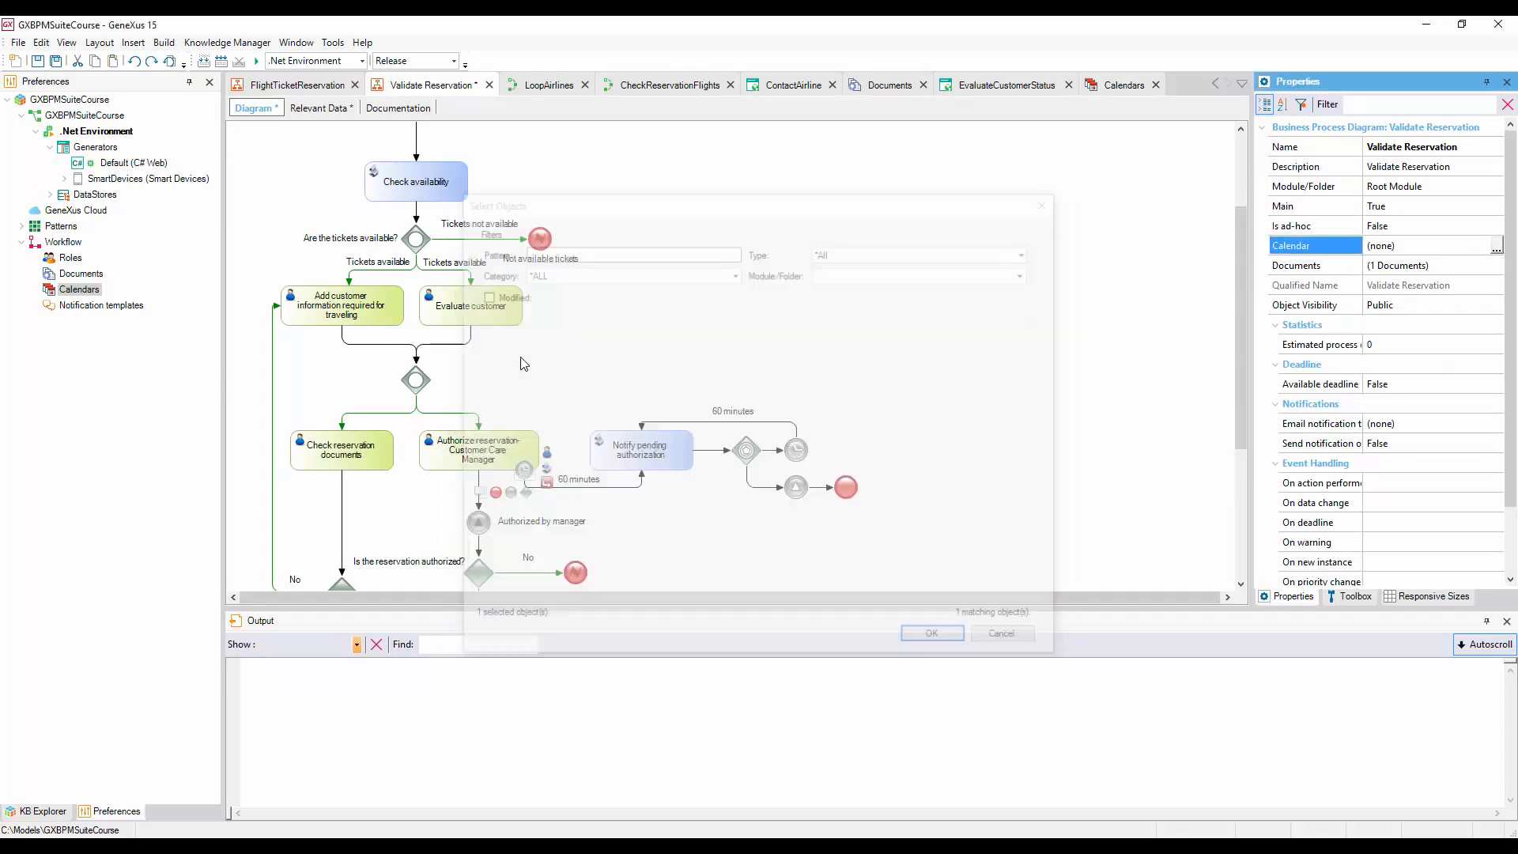
key(ctrl+s)
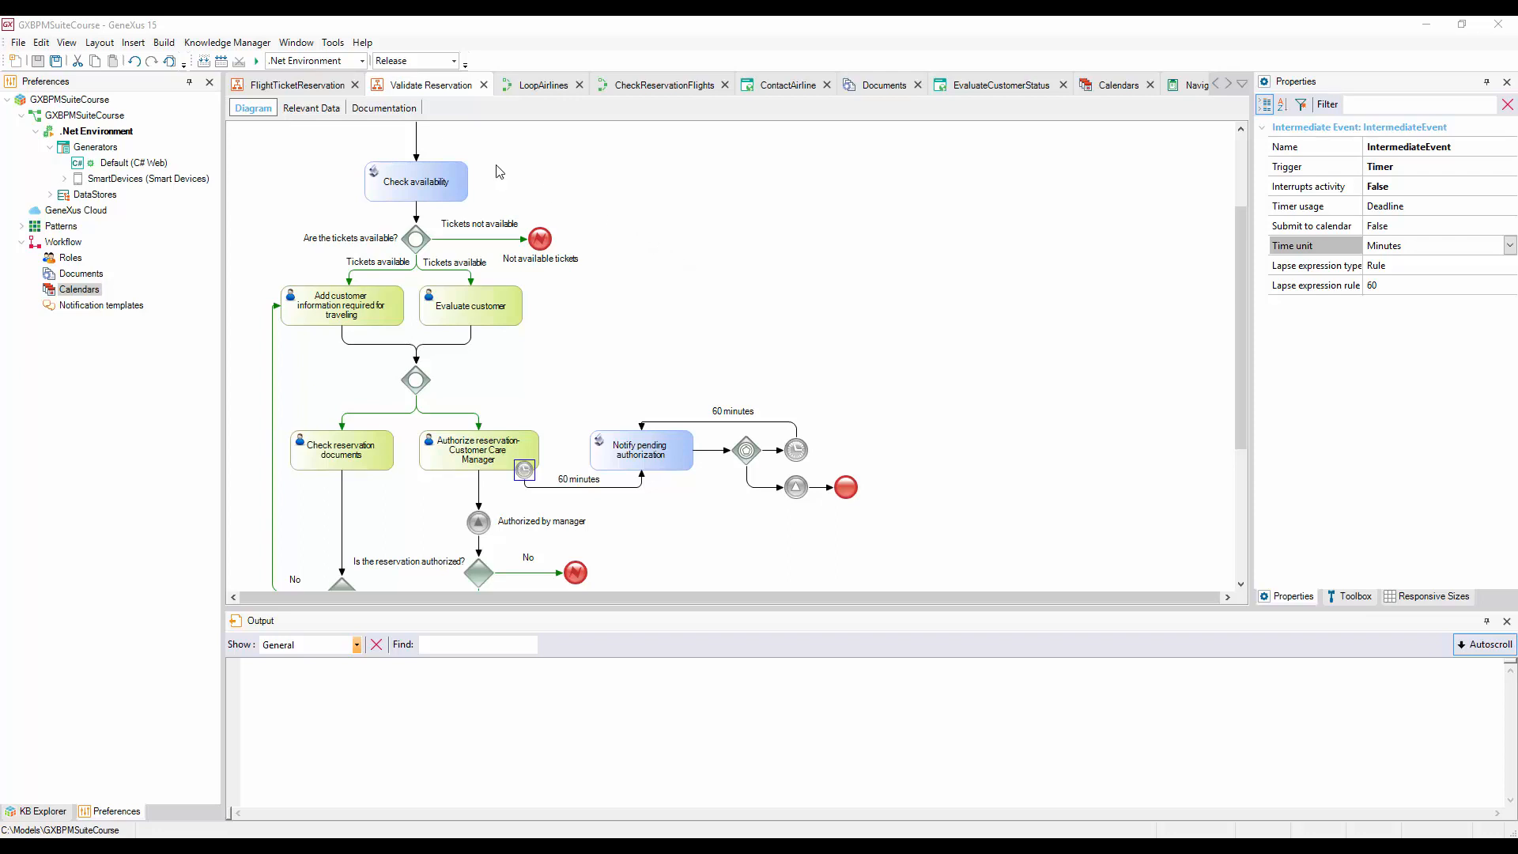
- Run the FlightTicketReservation process diagram
click(293, 87)
right_click(293, 87)
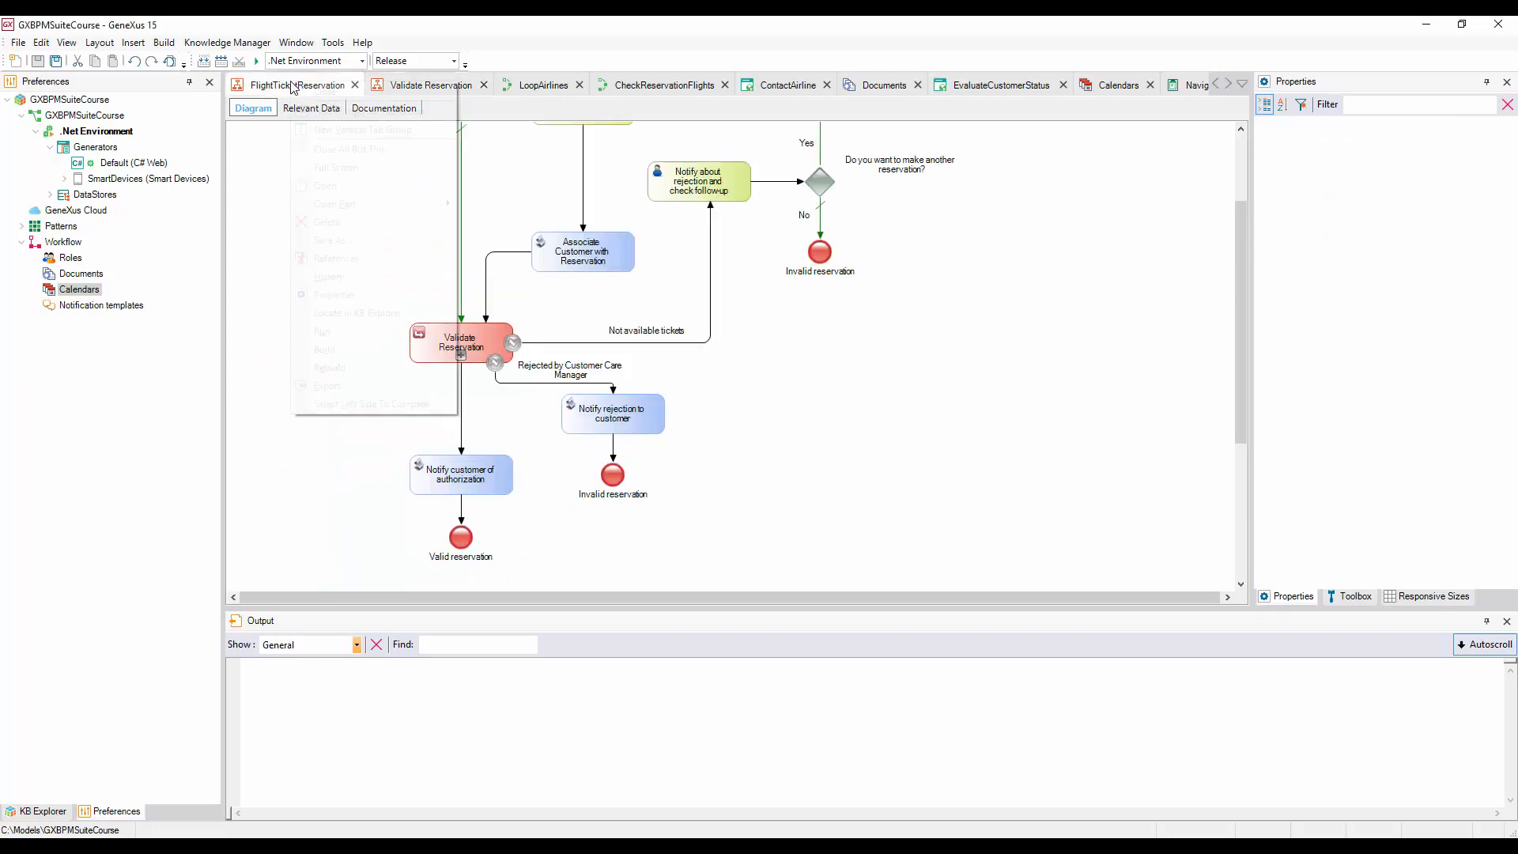
click(338, 332)
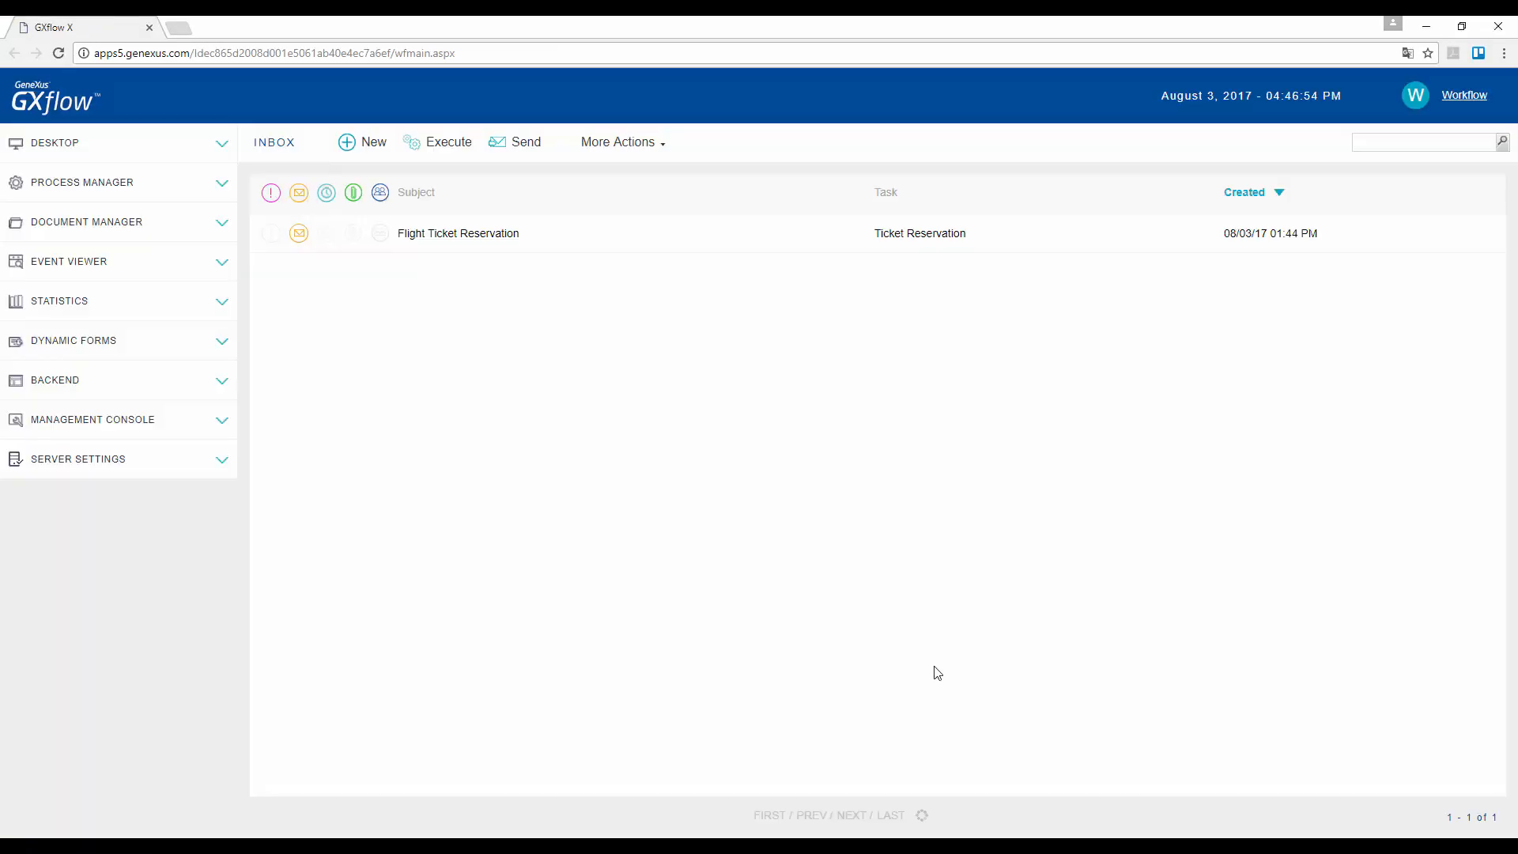
- In the GXflow web client, open the TravelAgency calendar for editing and view its schedules
click(132, 189)
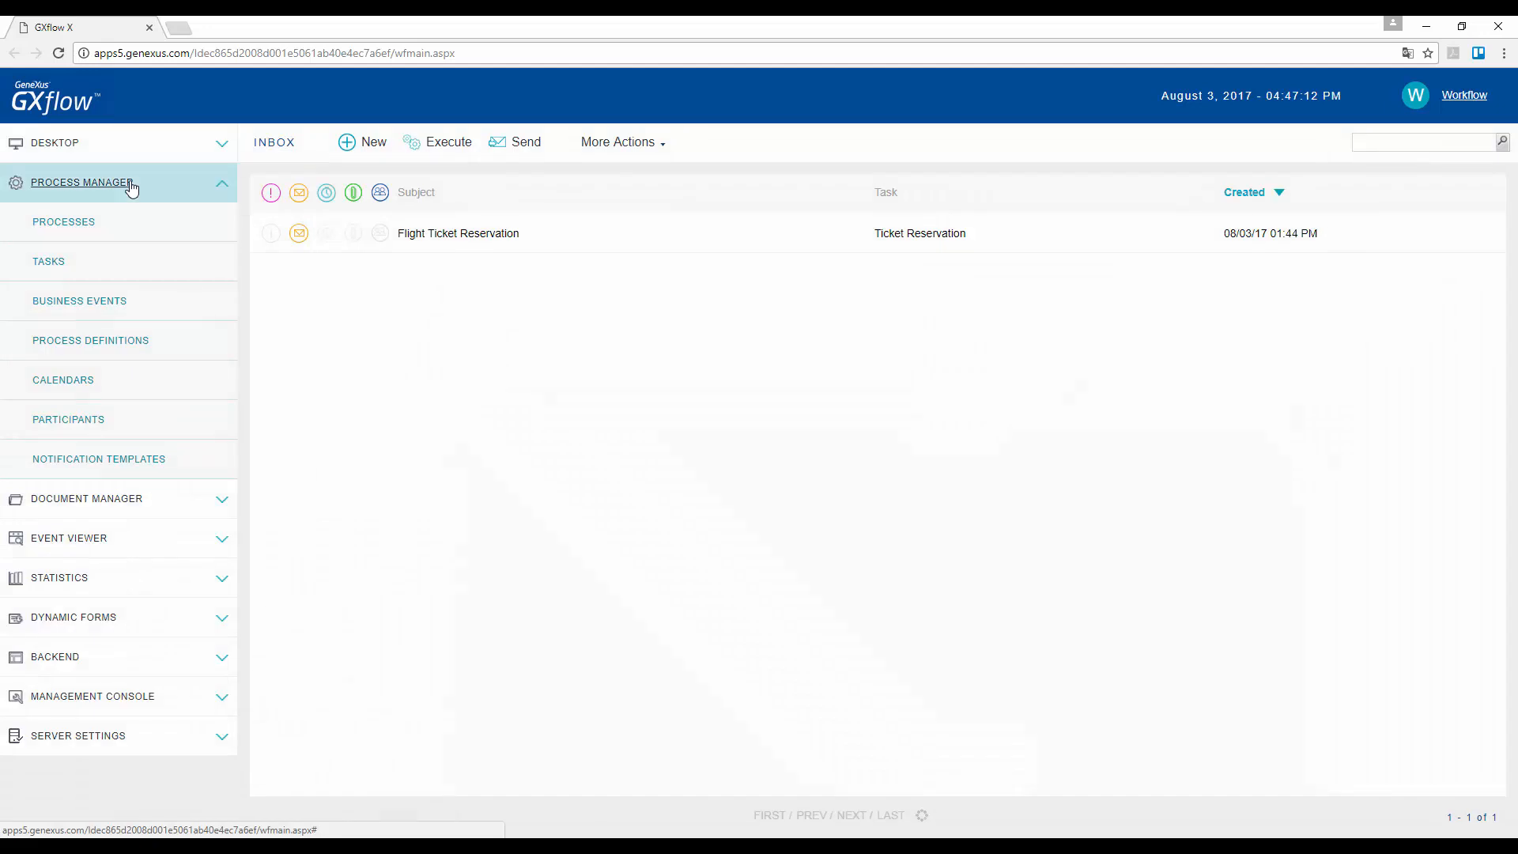
click(85, 387)
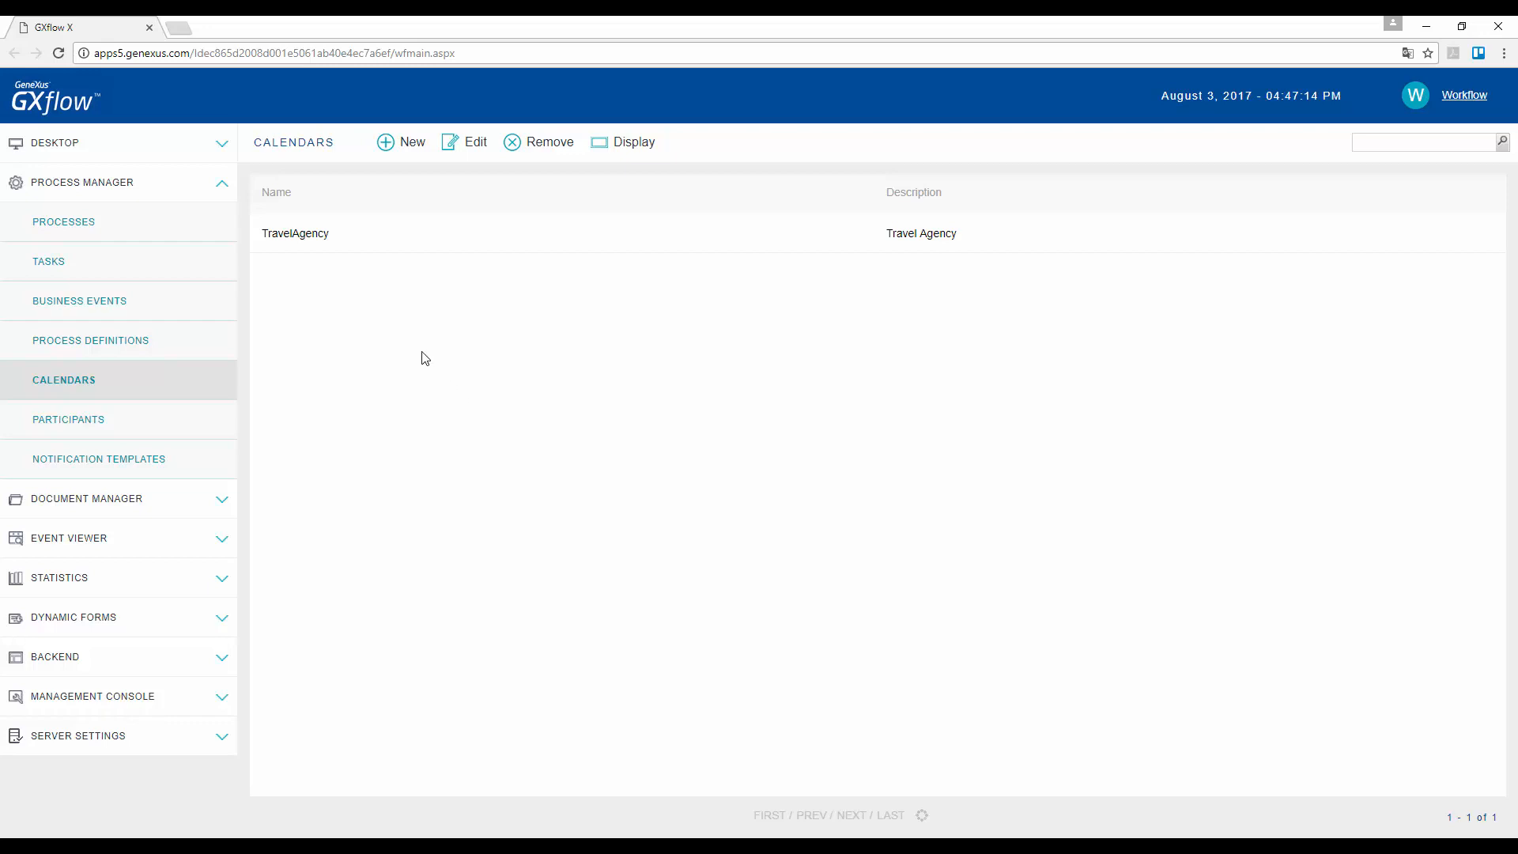
click(378, 239)
click(470, 149)
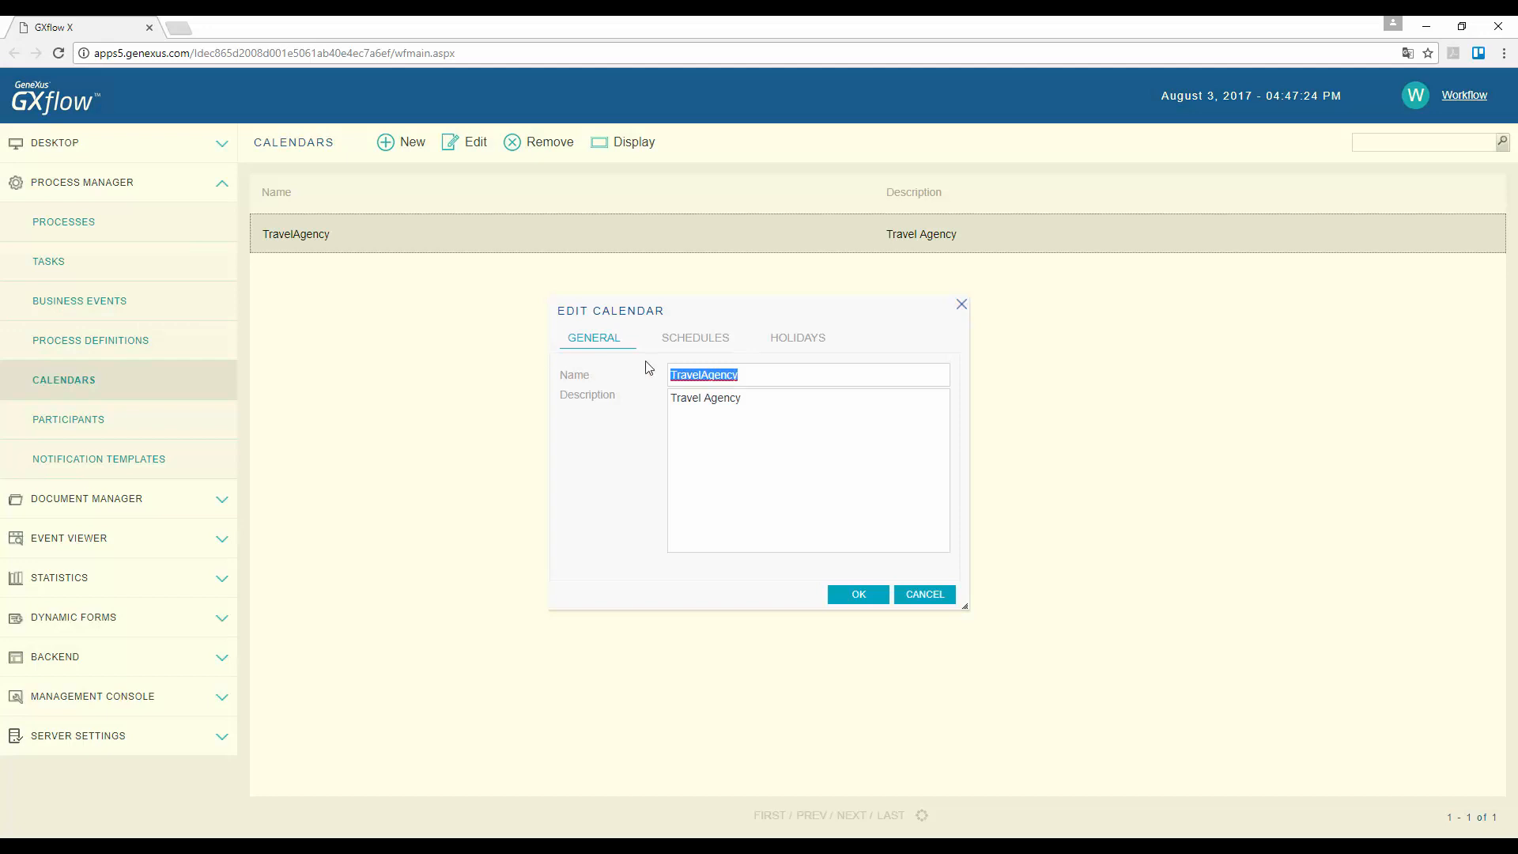
click(699, 343)
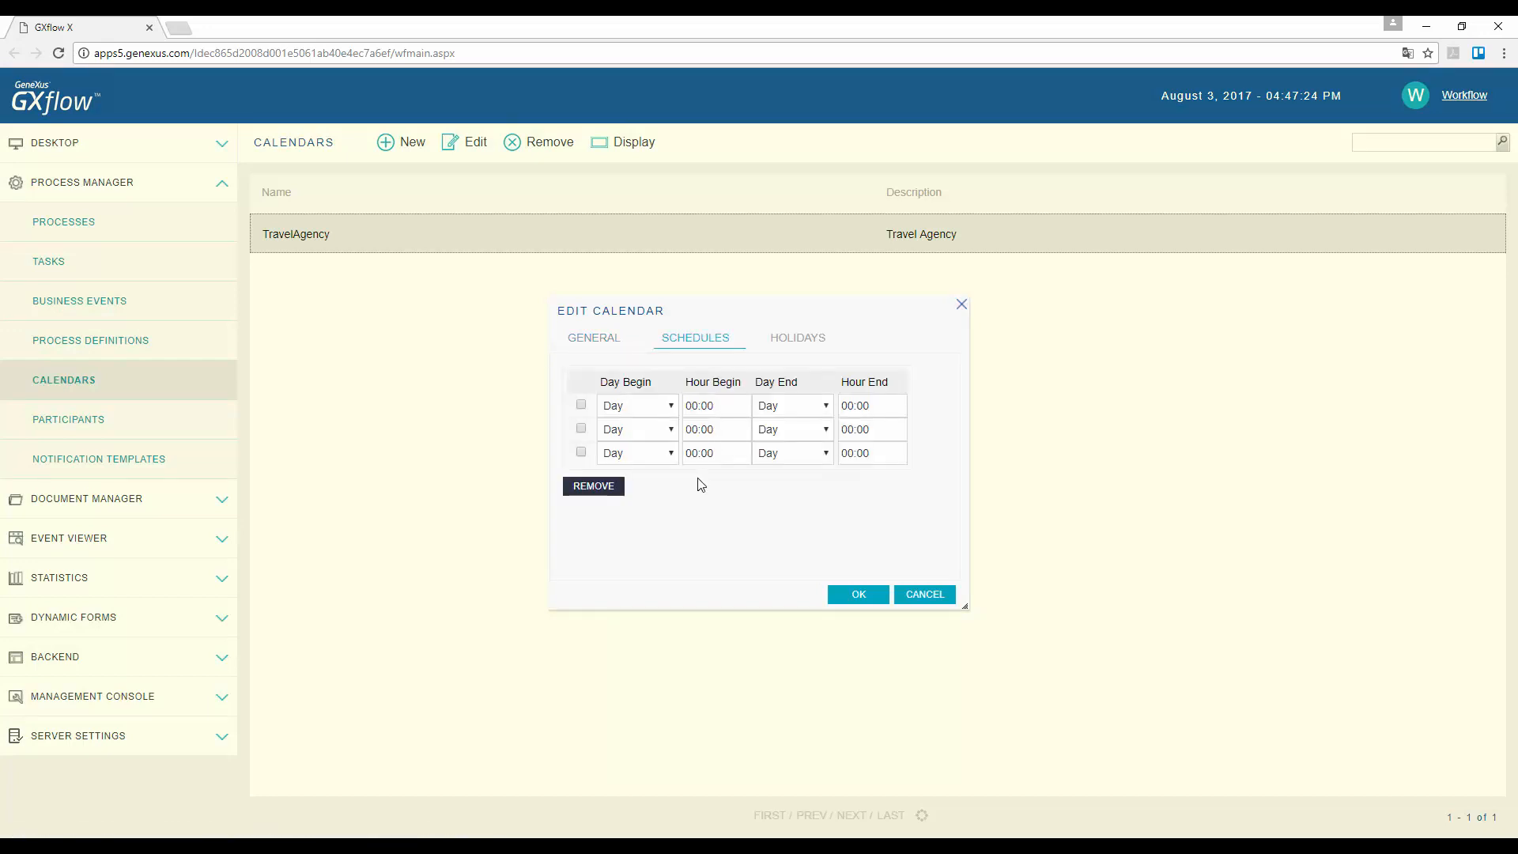
- Add a holiday in May to the TravelAgency calendar, choosing its month and day, and save the calendar
click(807, 343)
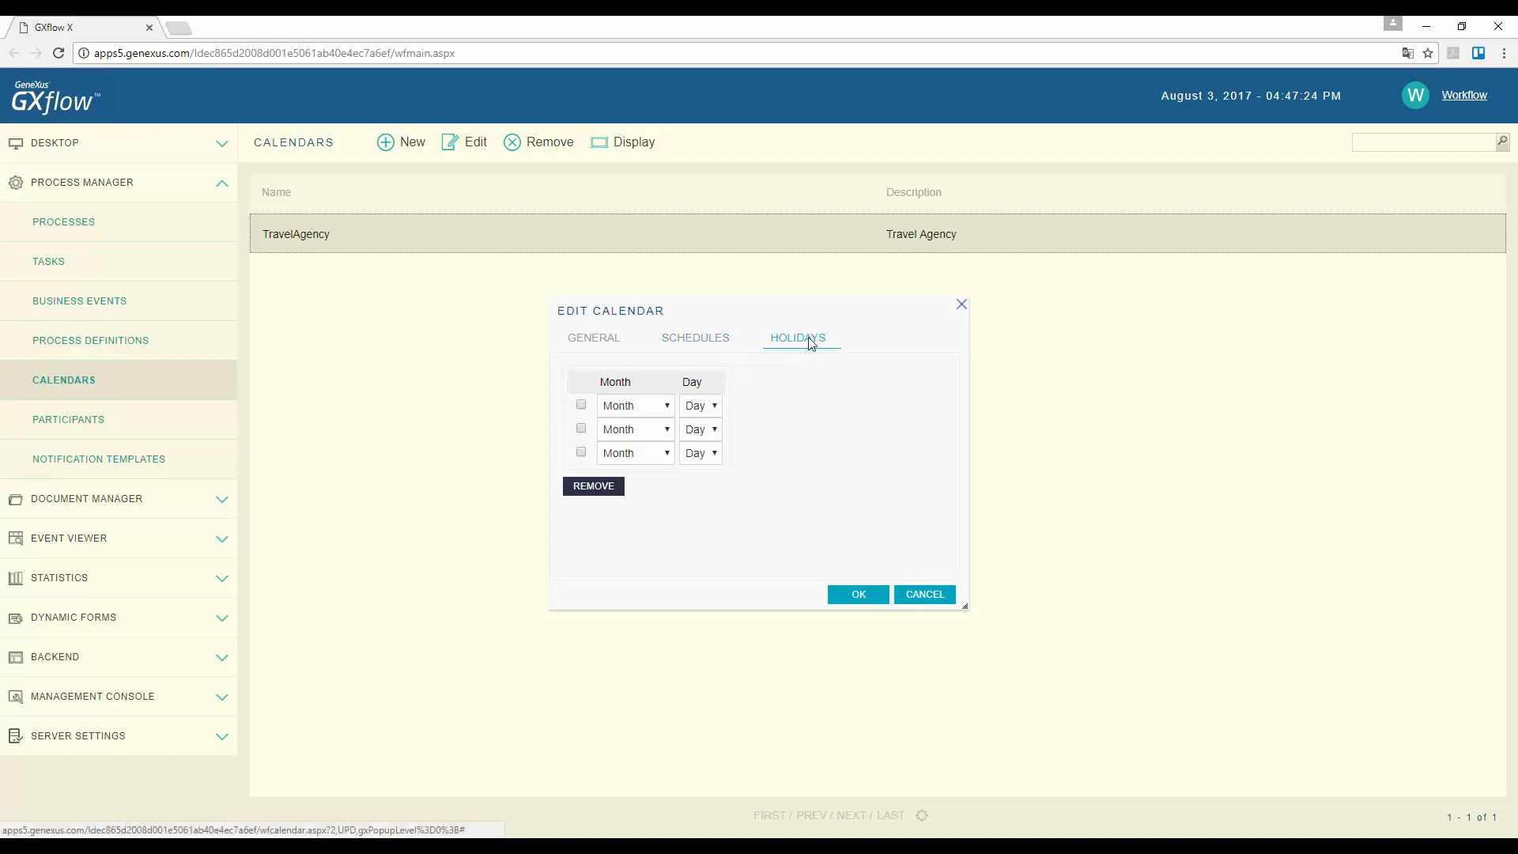
click(667, 405)
click(624, 495)
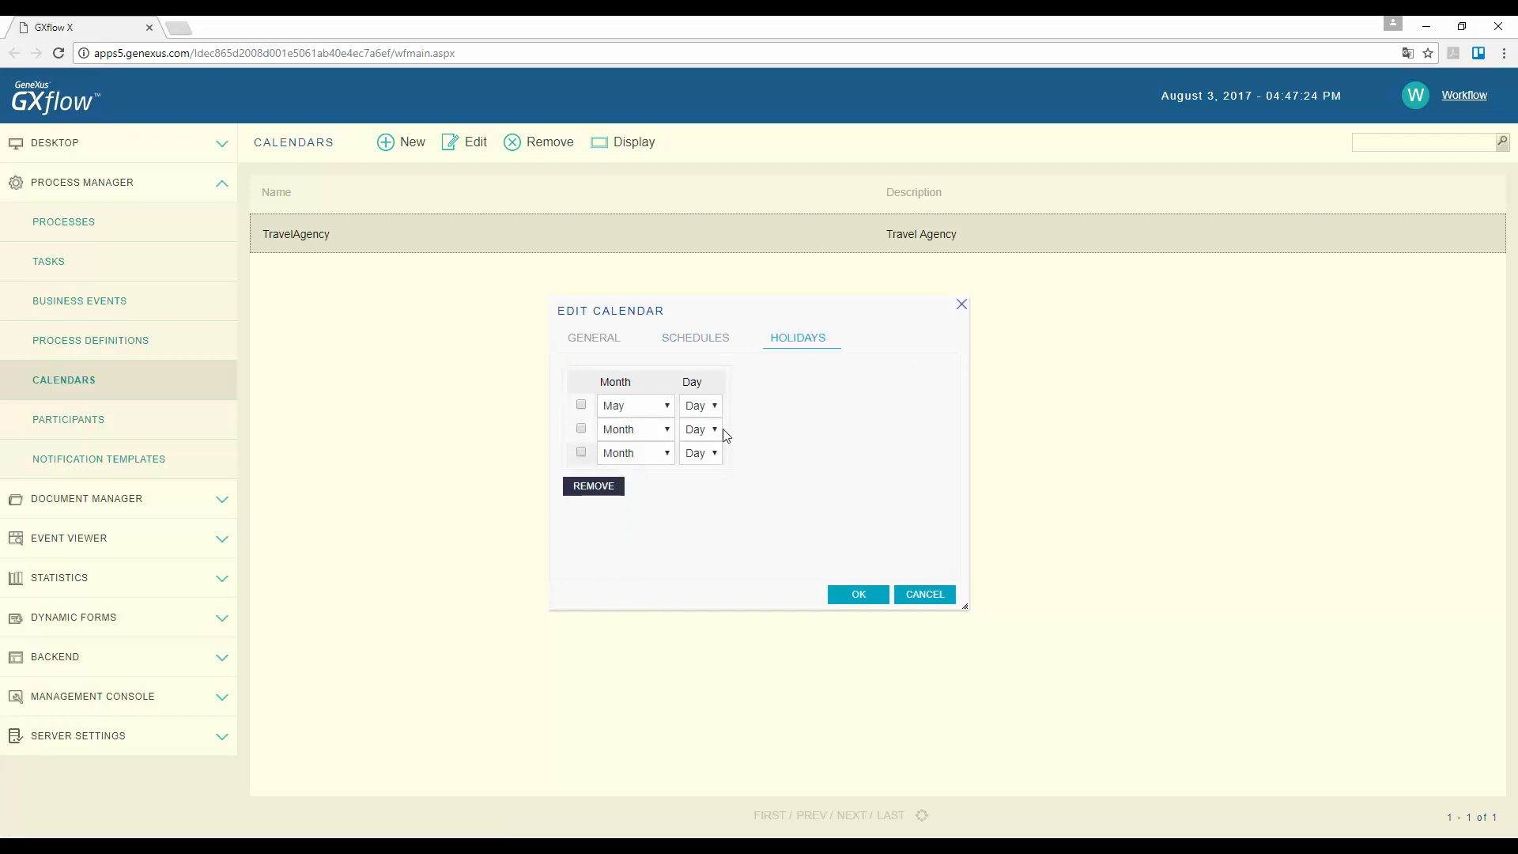
click(711, 407)
click(696, 438)
click(878, 594)
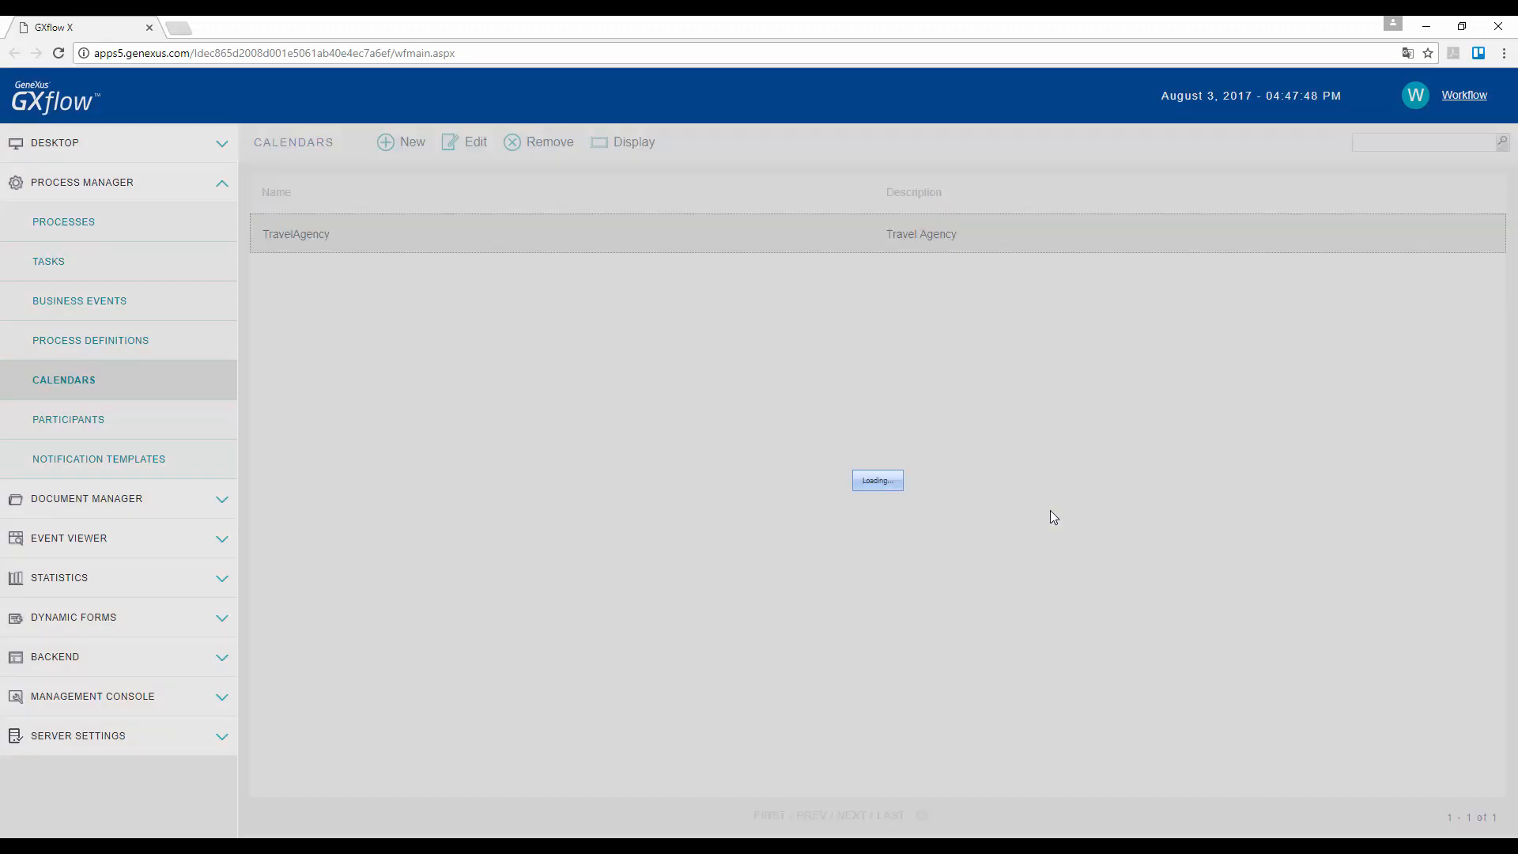